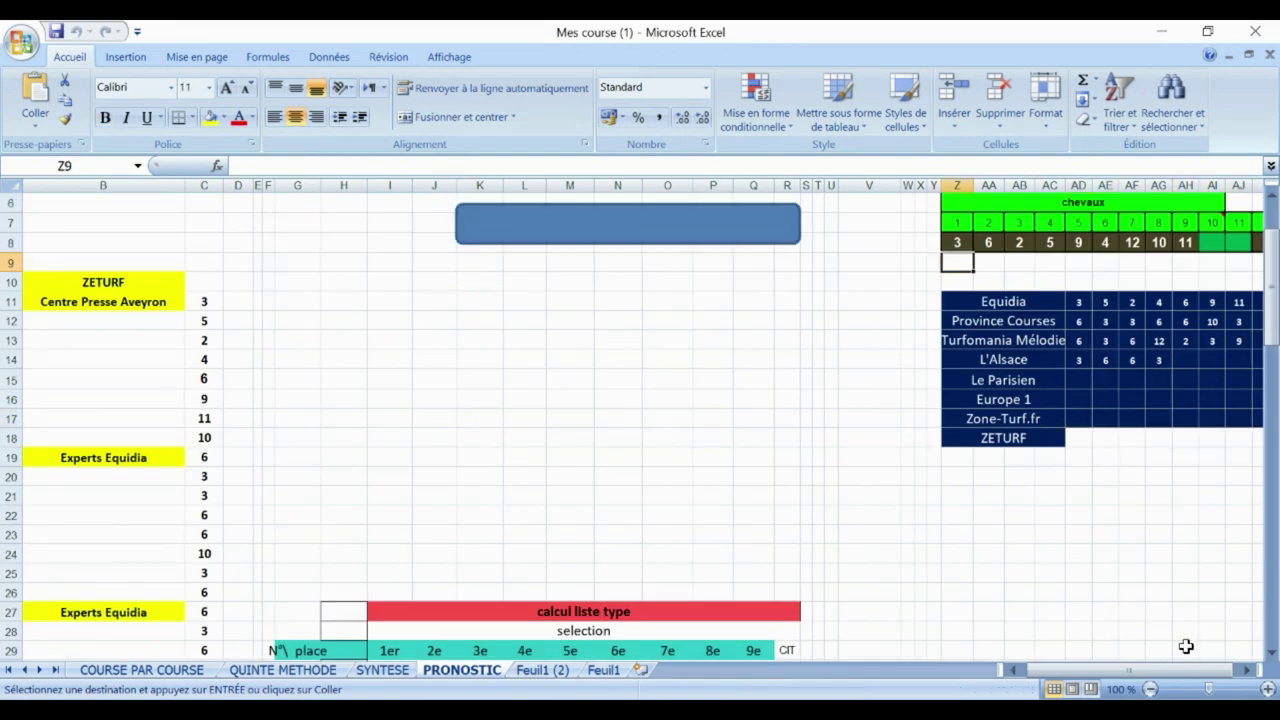
- Choose COURSE 2 of REUNION 1 in cell R5 and load that race's forecasts
{"action": "left_click", "coordinate": [1248, 670]}
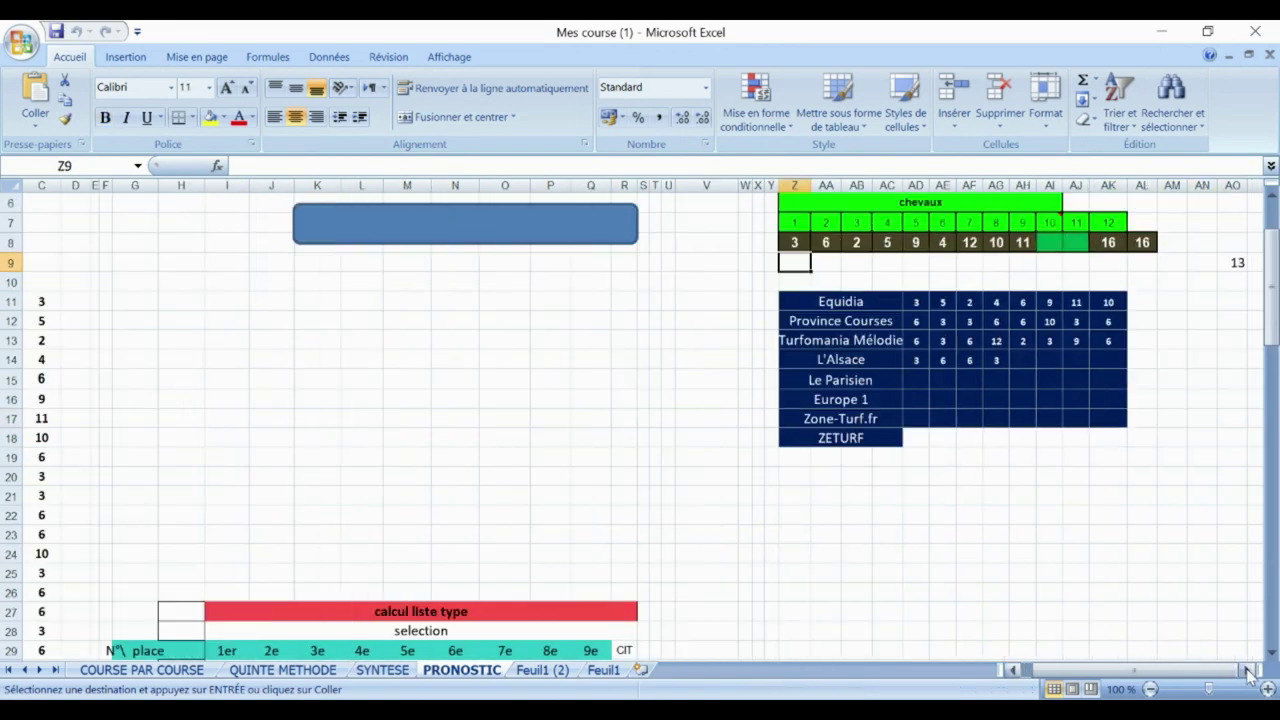
{"action": "left_click", "coordinate": [1248, 670]}
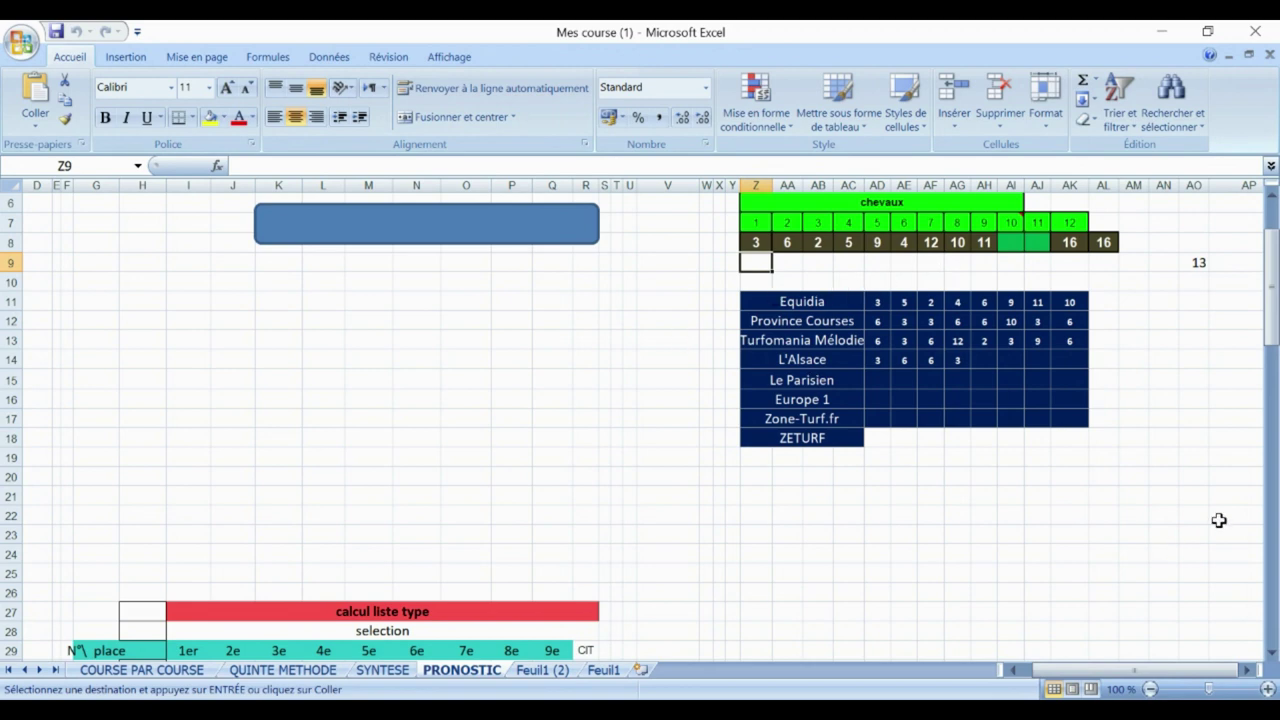
{"action": "left_click_drag", "start_coordinate": [1273, 334], "coordinate": [1270, 297]}
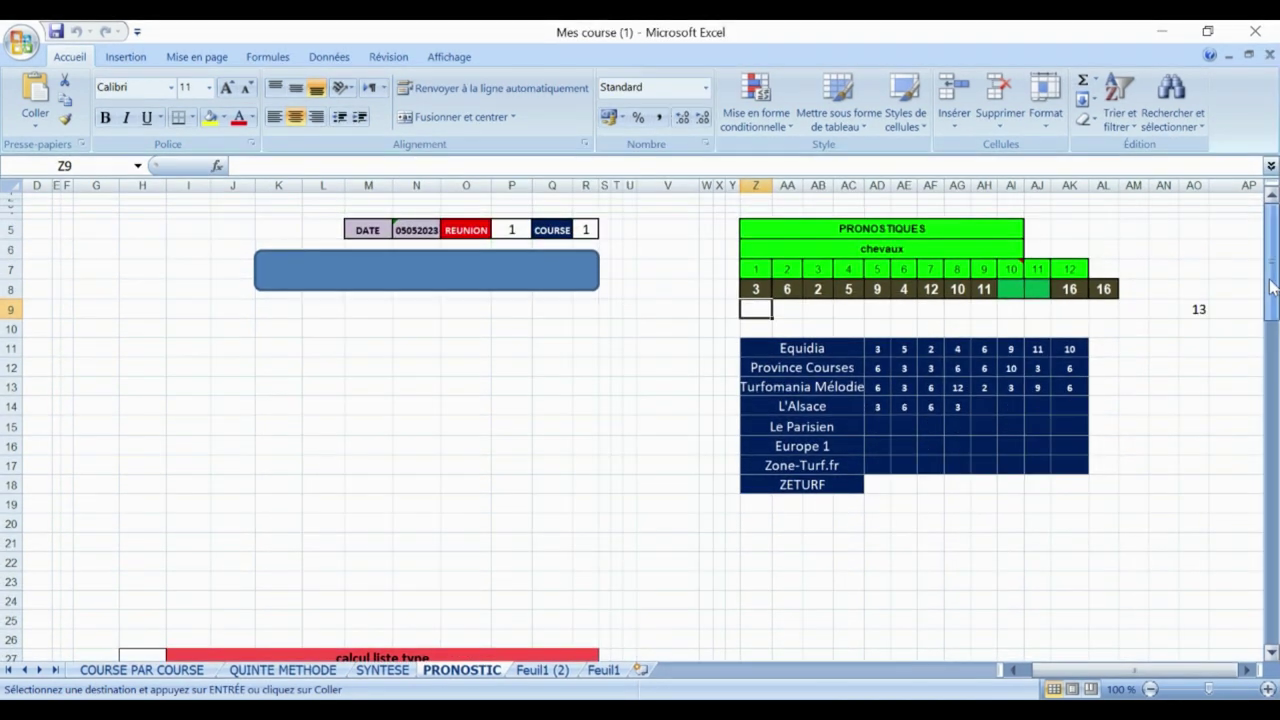
{"action": "left_click", "coordinate": [591, 231]}
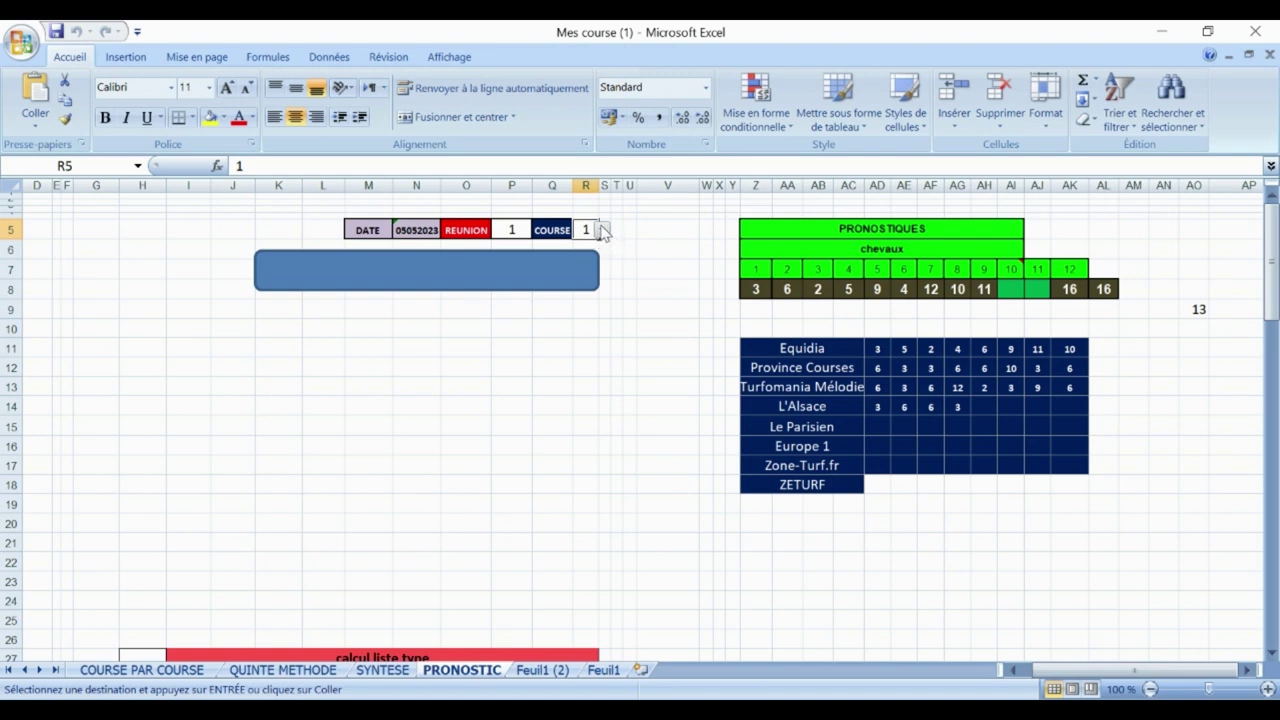
{"action": "left_click", "coordinate": [602, 230]}
{"action": "key", "text": "Down"}
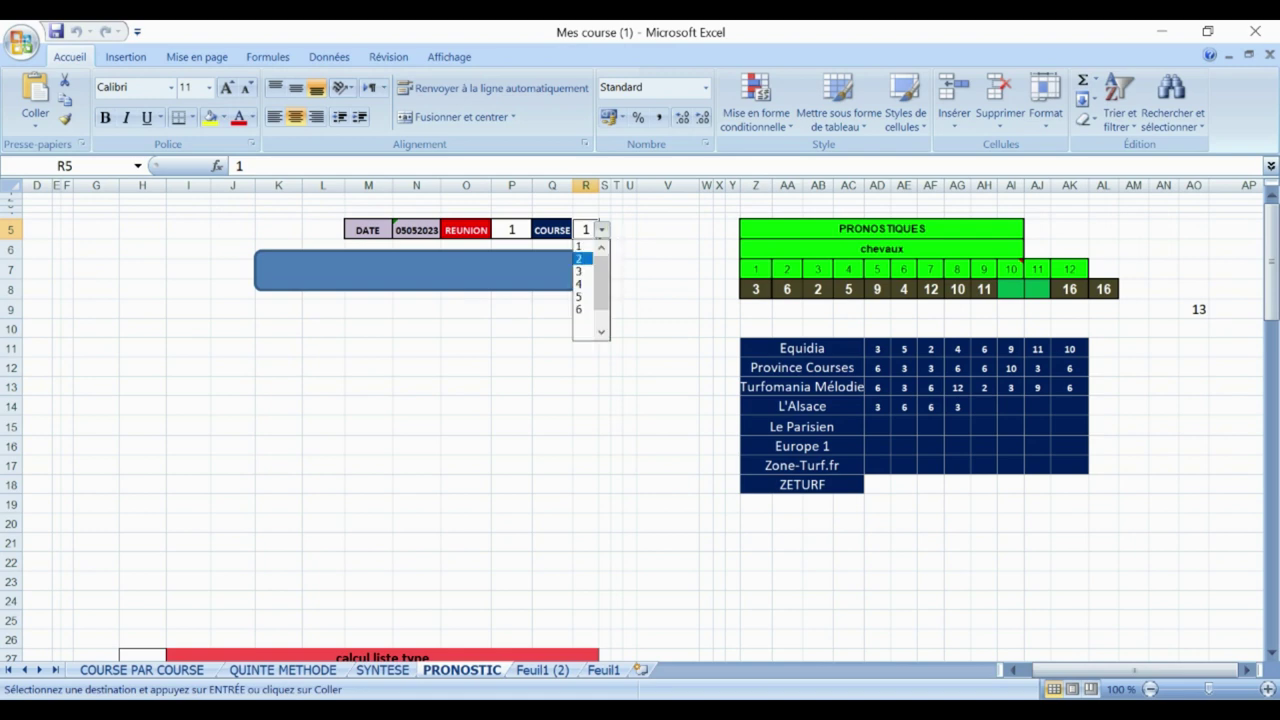
{"action": "left_click", "coordinate": [588, 260]}
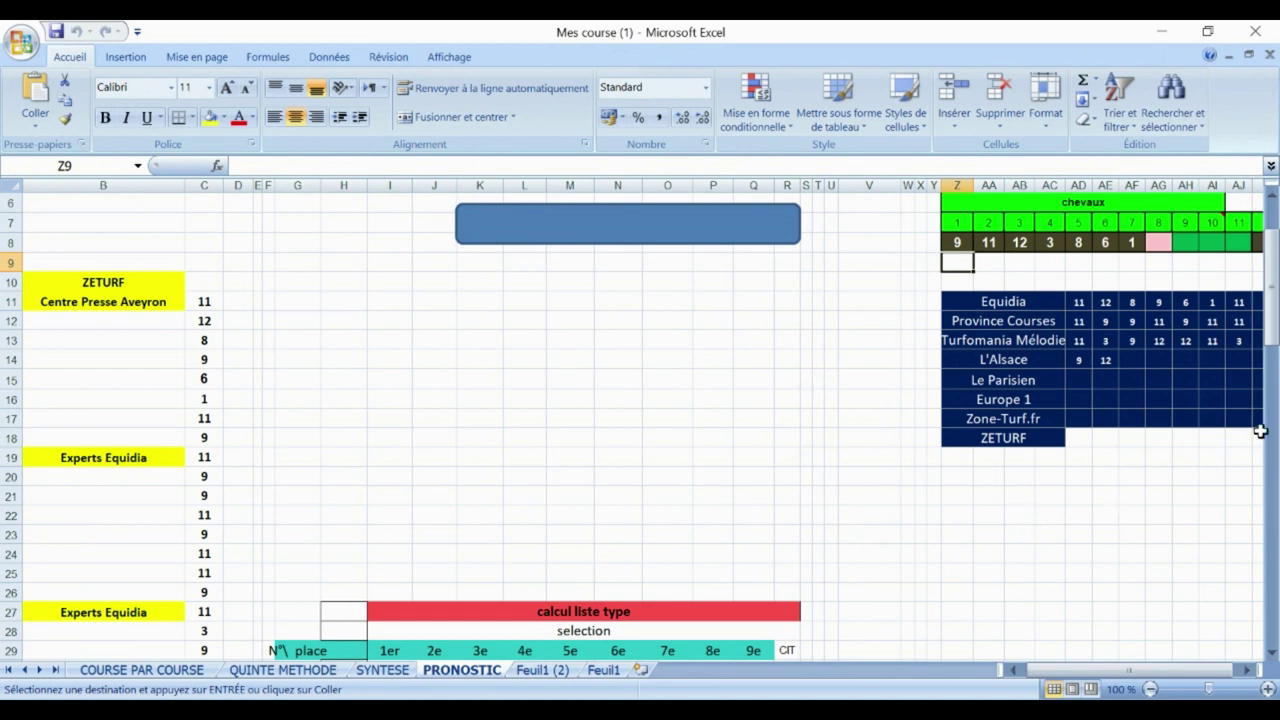
- Change COURSE in cell R5 to 3 and load that race's forecasts
{"action": "left_click_drag", "start_coordinate": [1273, 341], "coordinate": [1268, 314]}
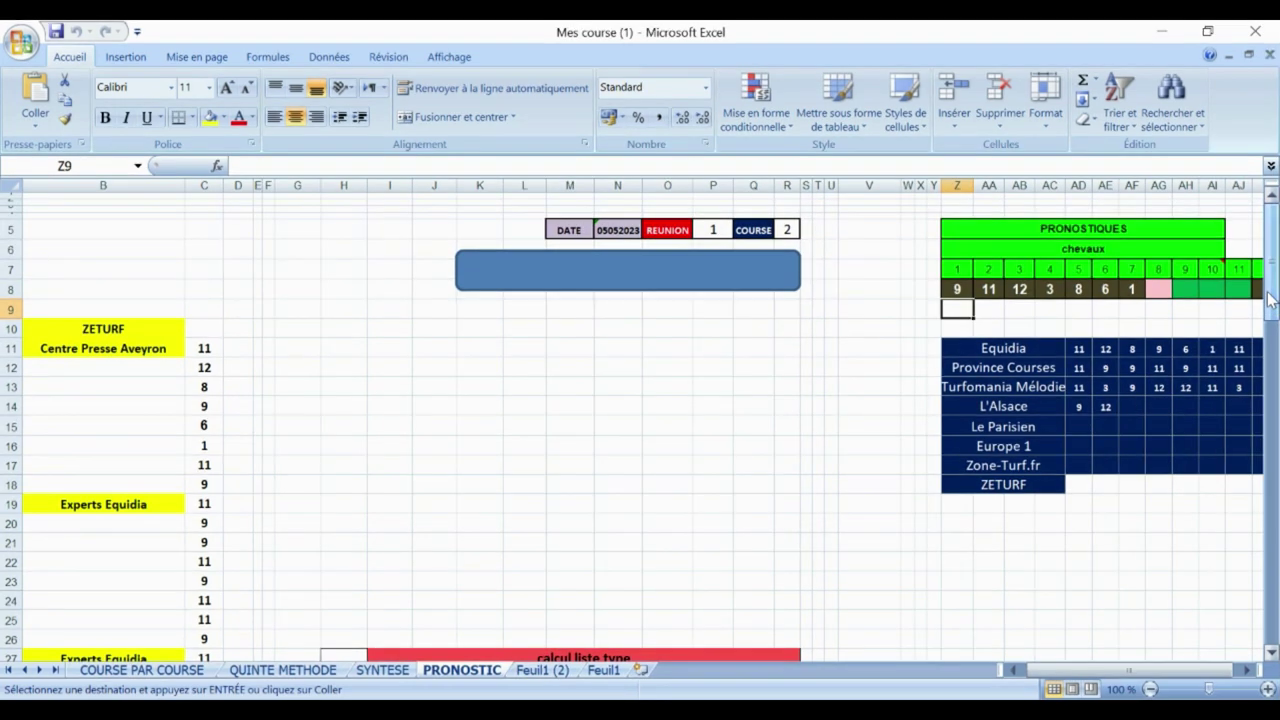
{"action": "left_click", "coordinate": [1245, 673]}
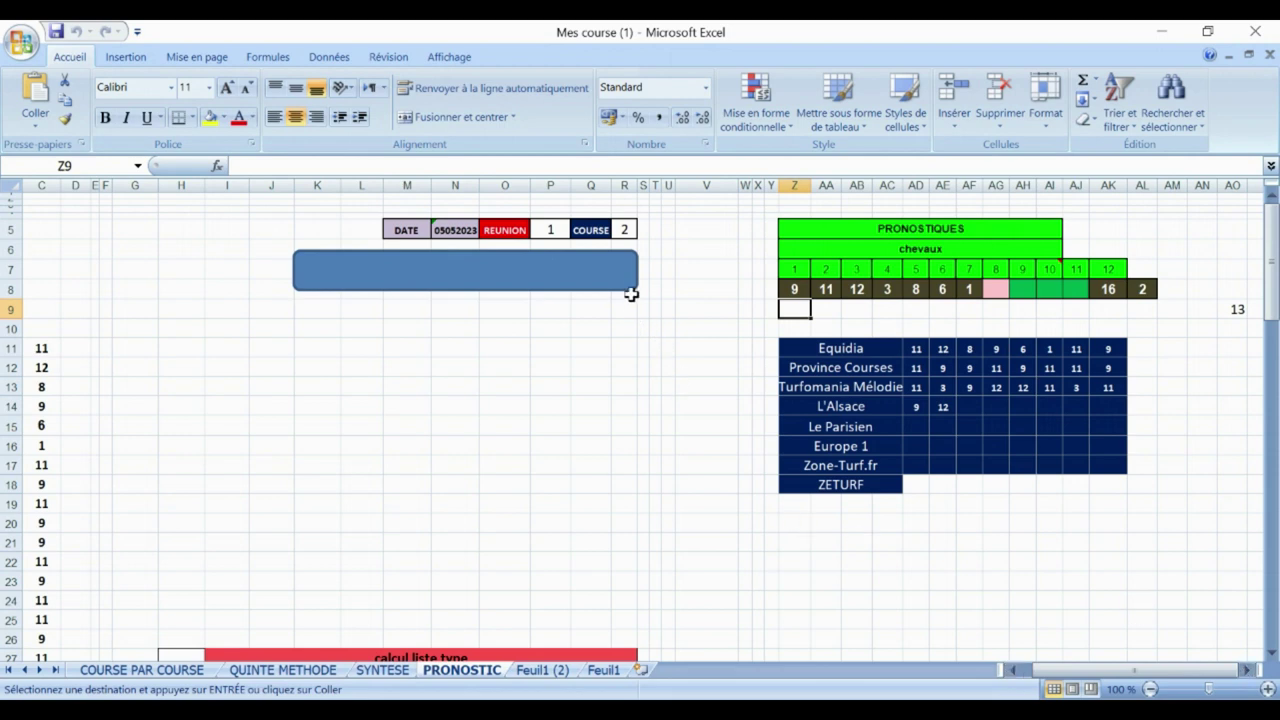
{"action": "left_click", "coordinate": [620, 230]}
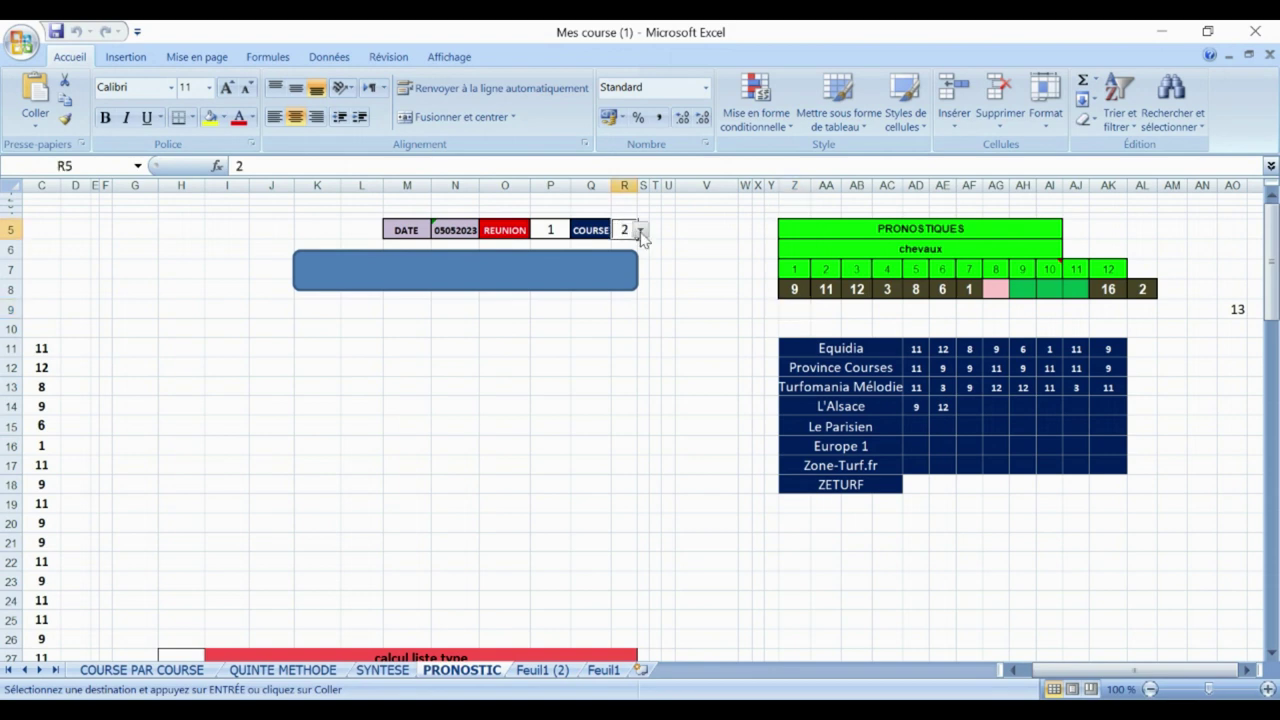
{"action": "left_click", "coordinate": [641, 231]}
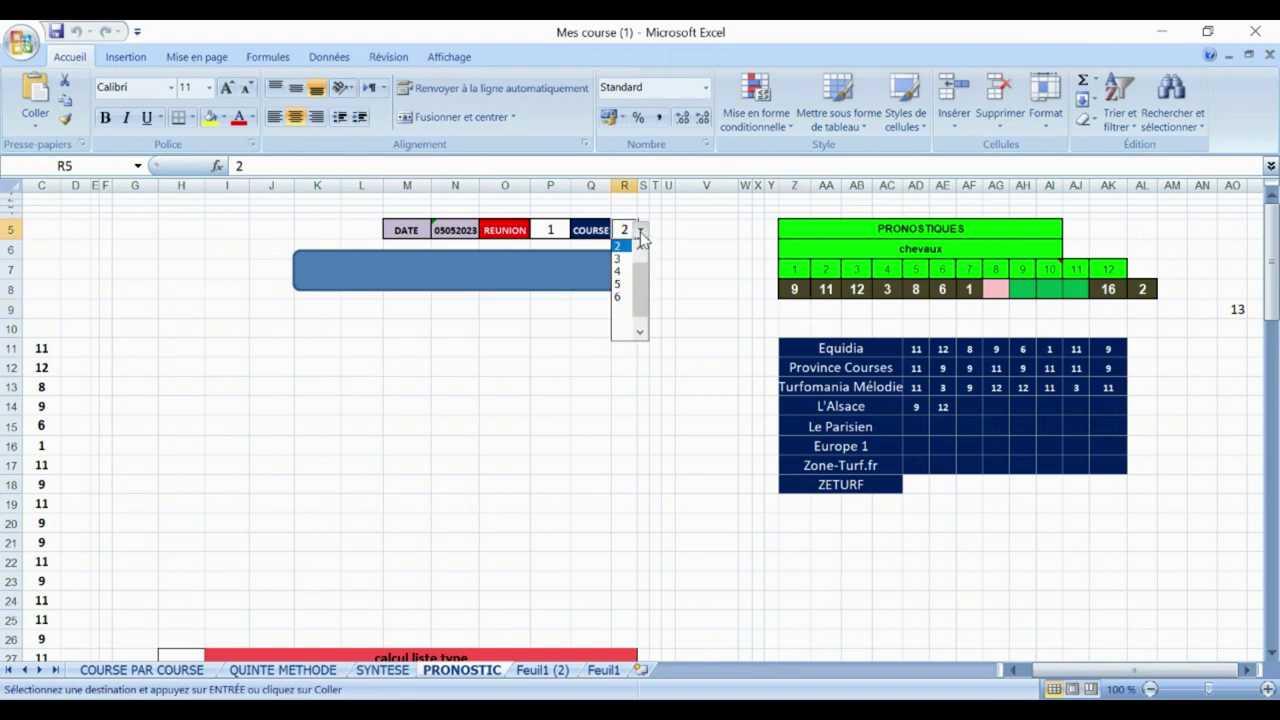
{"action": "key", "text": "Down"}
{"action": "key", "text": "Return"}
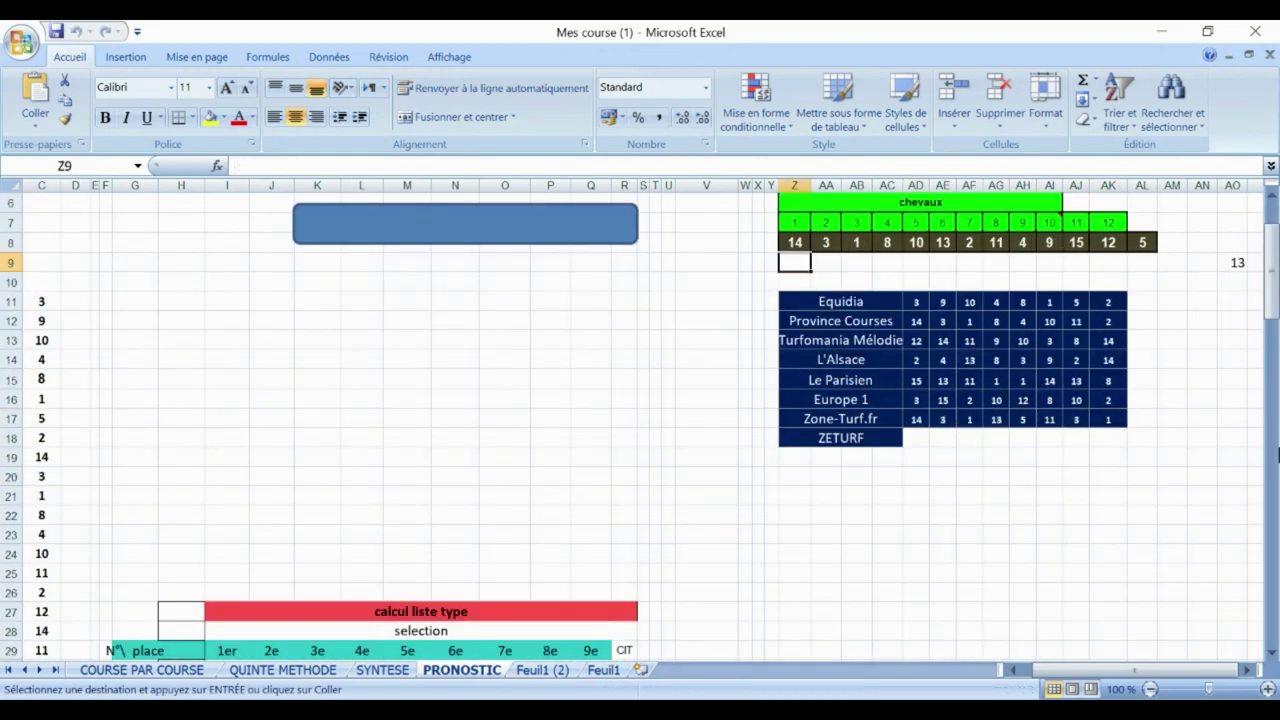
- Change COURSE in cell R5 to 4 and load that race's forecasts
{"action": "left_click_drag", "start_coordinate": [1275, 295], "coordinate": [1273, 274]}
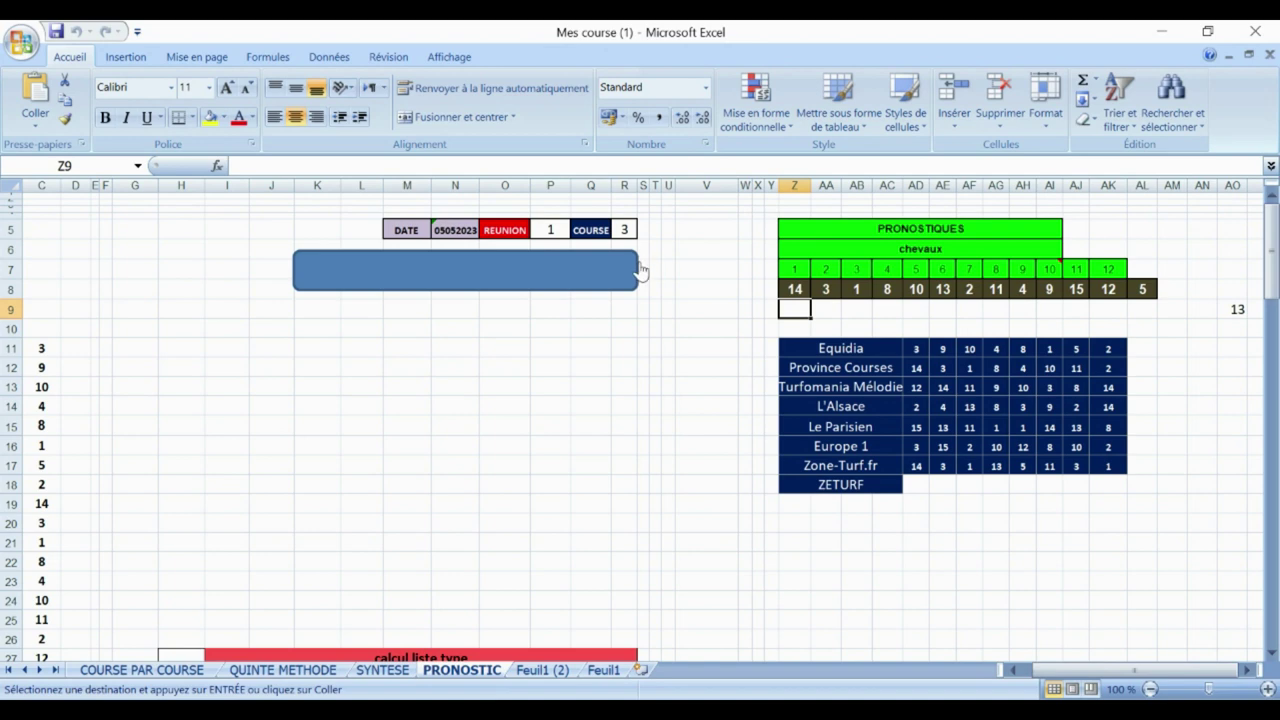
{"action": "left_click", "coordinate": [623, 228]}
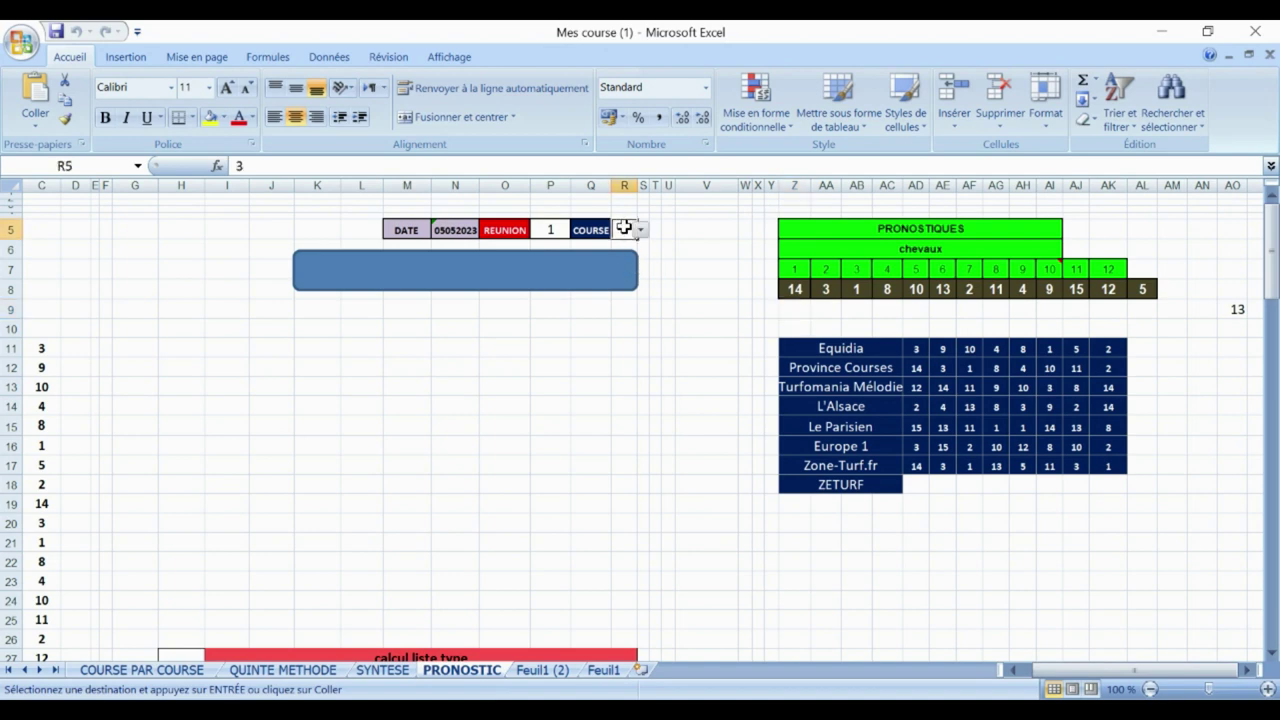
{"action": "left_click", "coordinate": [640, 230]}
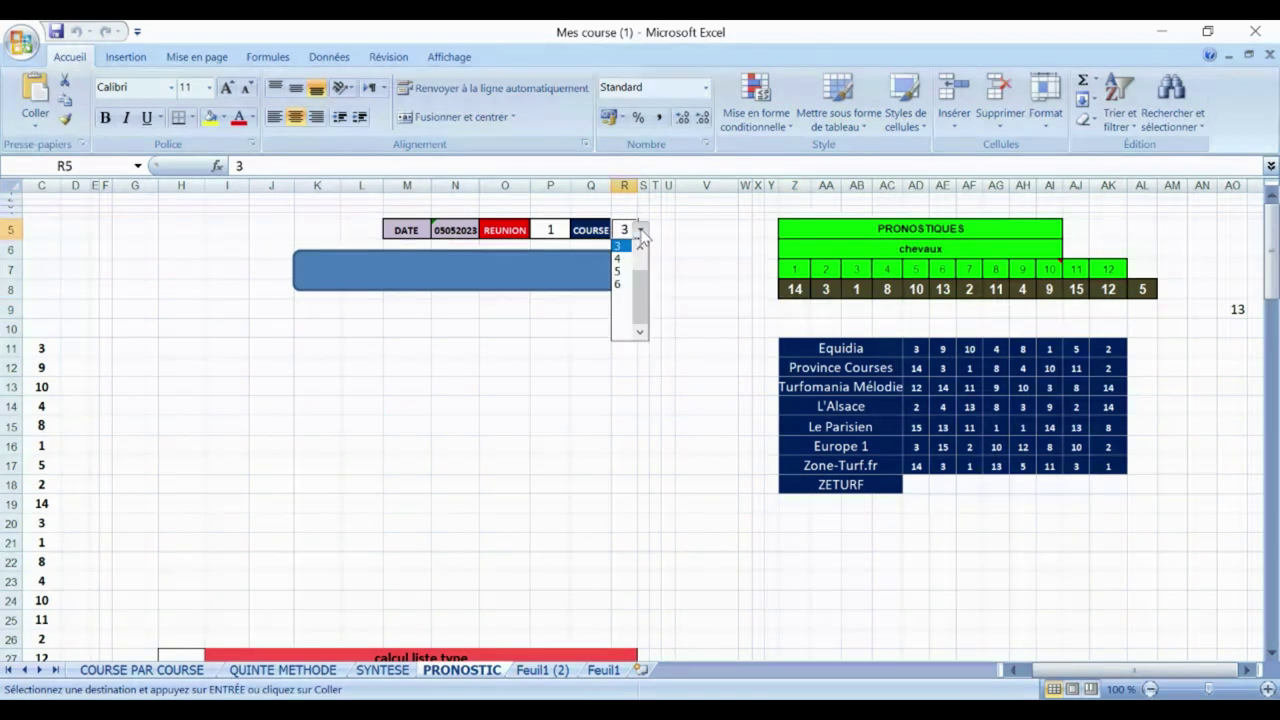
{"action": "key", "text": "Down"}
{"action": "left_click", "coordinate": [628, 259]}
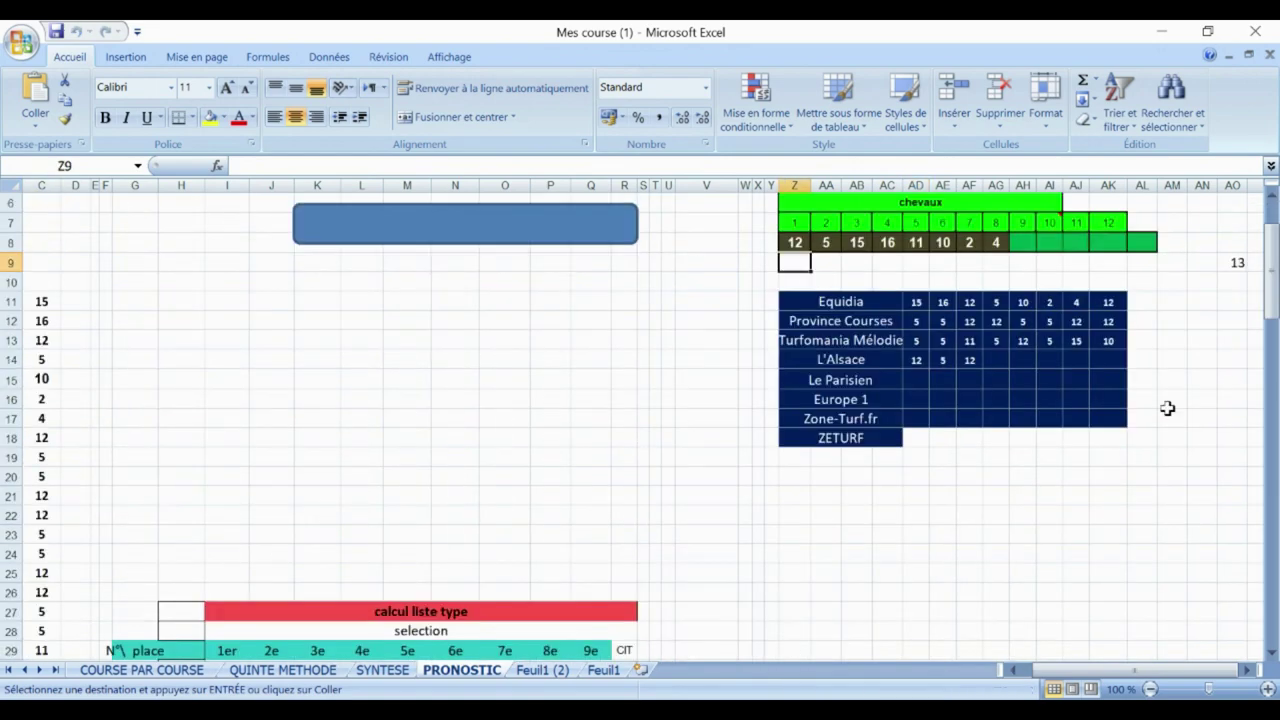
- Change COURSE in cell R5 to 5 and load that race's forecasts
{"action": "left_click_drag", "start_coordinate": [1270, 300], "coordinate": [1270, 290]}
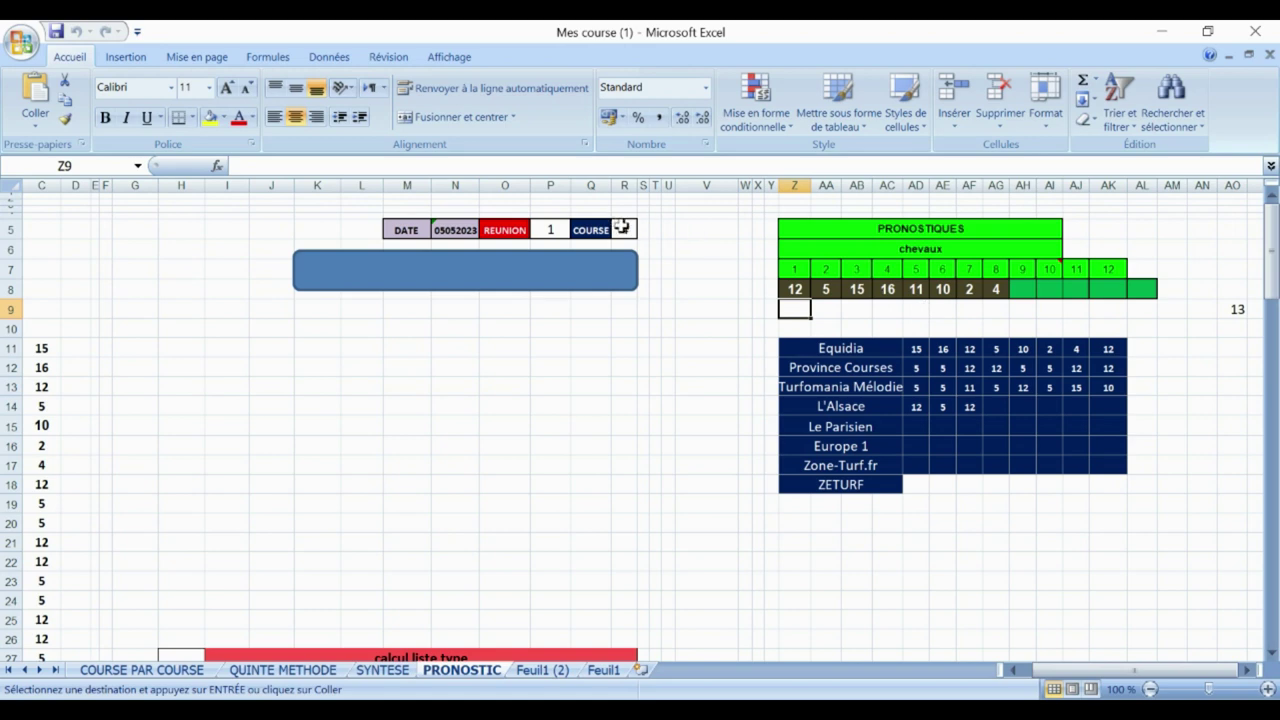
{"action": "left_click", "coordinate": [622, 227]}
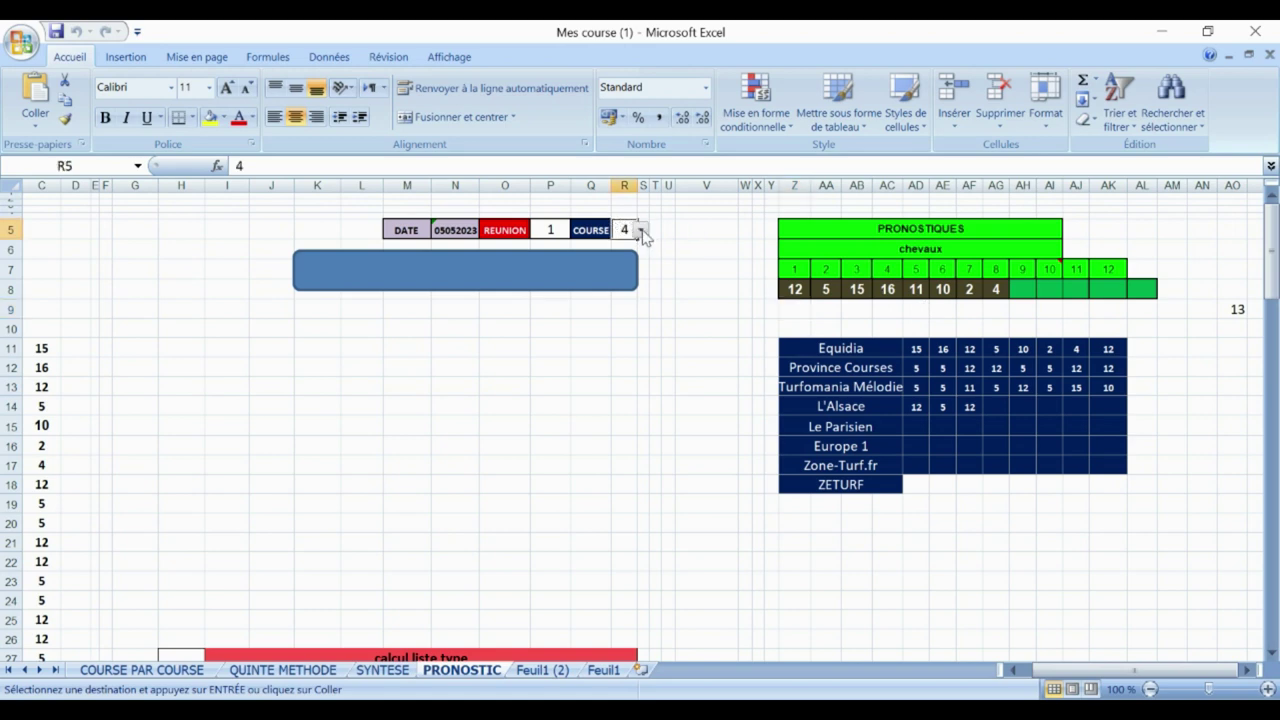
{"action": "left_click", "coordinate": [641, 231]}
{"action": "key", "text": "Down"}
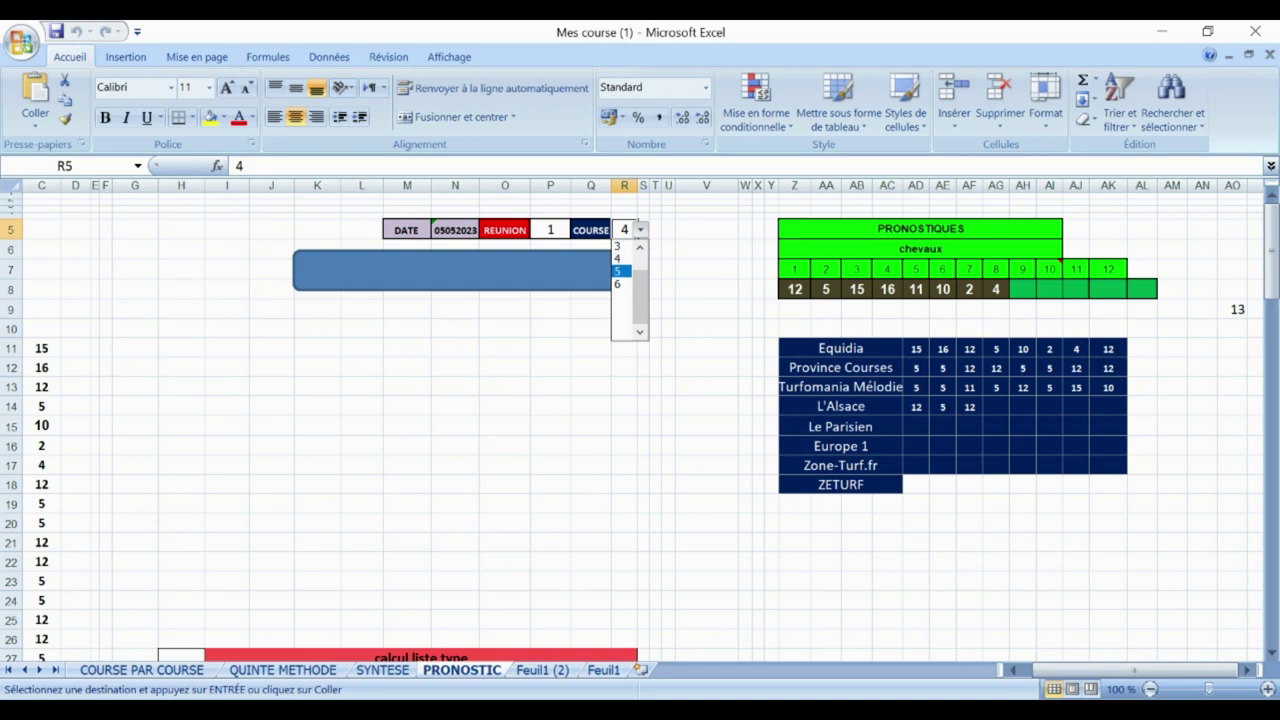
{"action": "key", "text": "Return"}
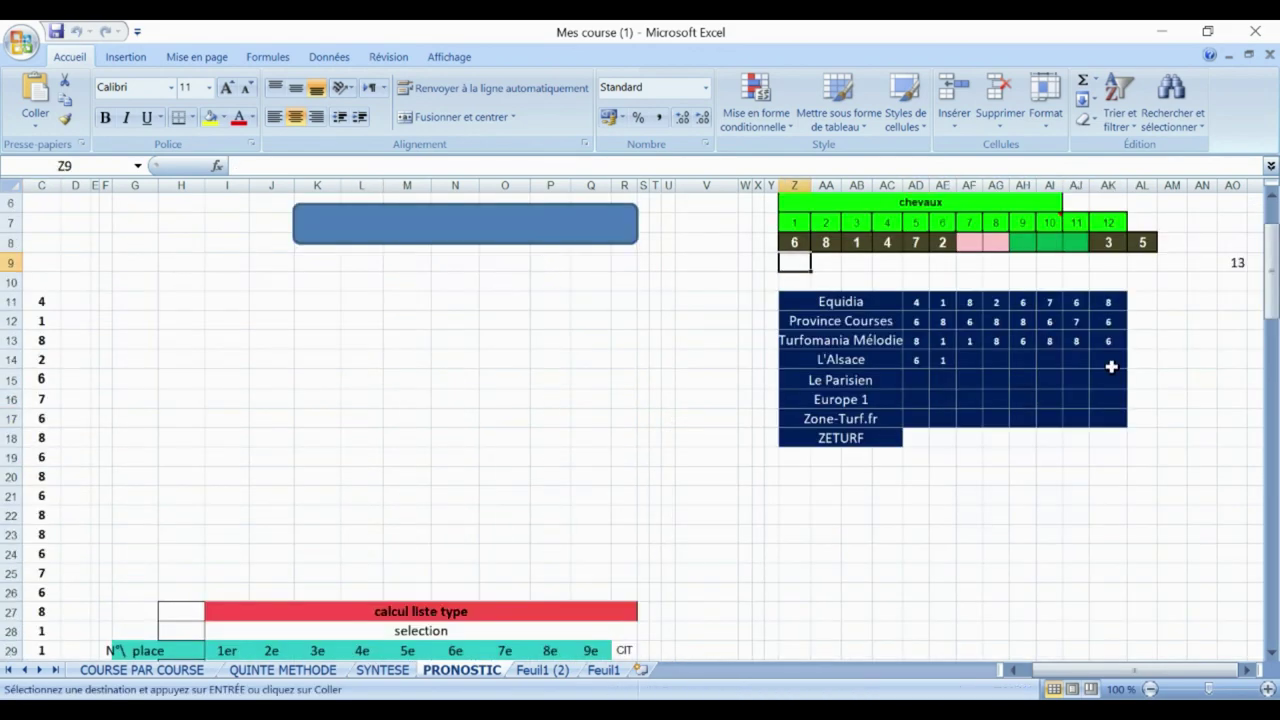
- Change COURSE in cell R5 to 6 and load that race's forecasts
{"action": "left_click_drag", "start_coordinate": [1272, 262], "coordinate": [1271, 252]}
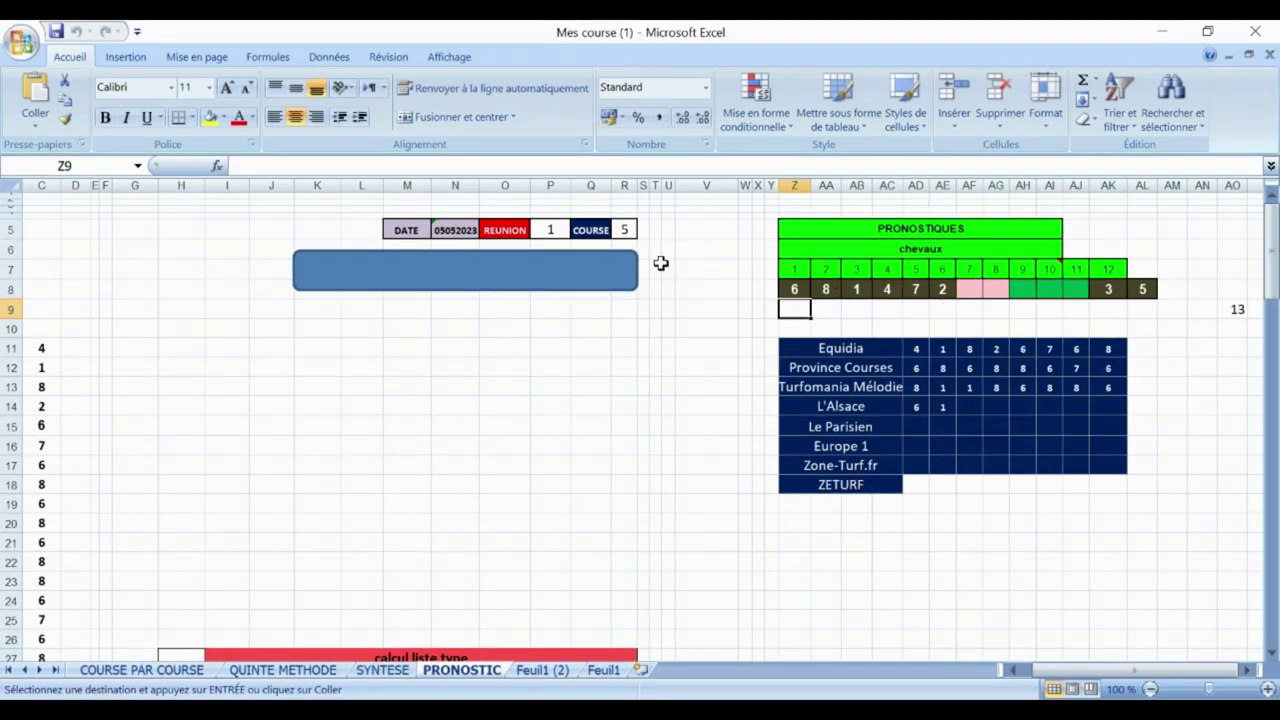
{"action": "left_click", "coordinate": [624, 228]}
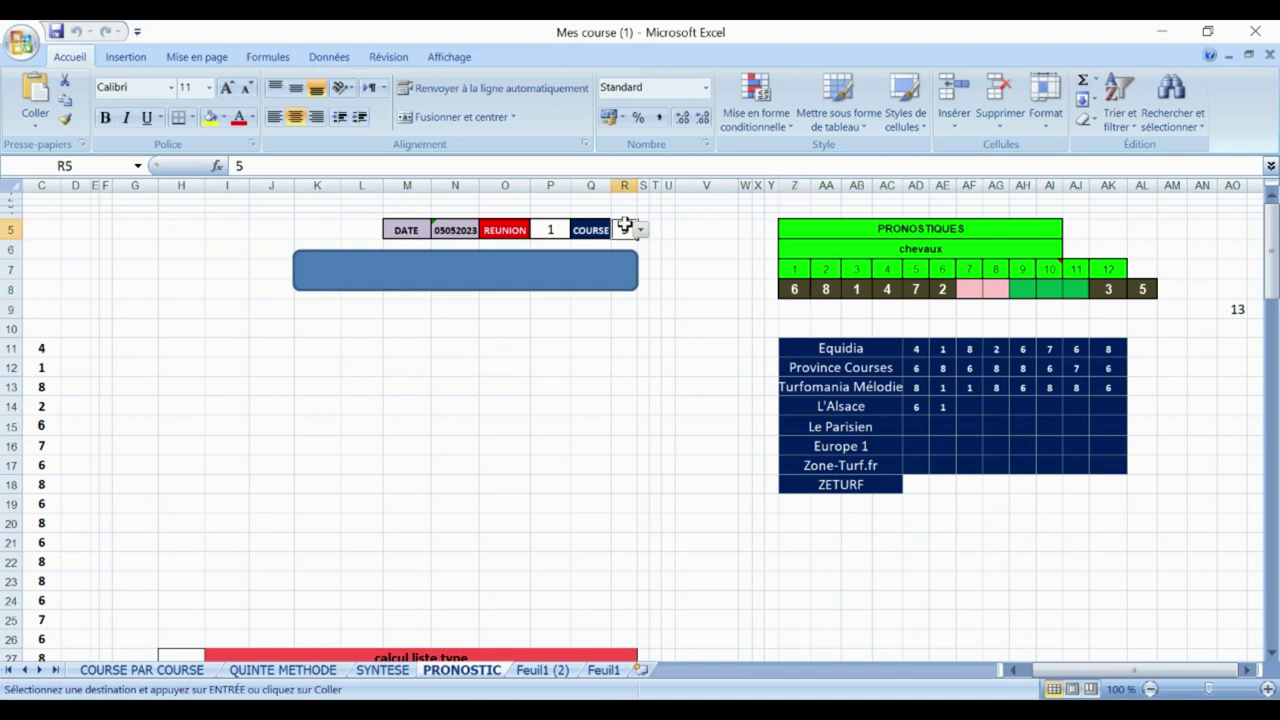
{"action": "left_click", "coordinate": [640, 230]}
{"action": "key", "text": "Down"}
{"action": "left_click", "coordinate": [618, 285]}
{"action": "left_click", "coordinate": [577, 281]}
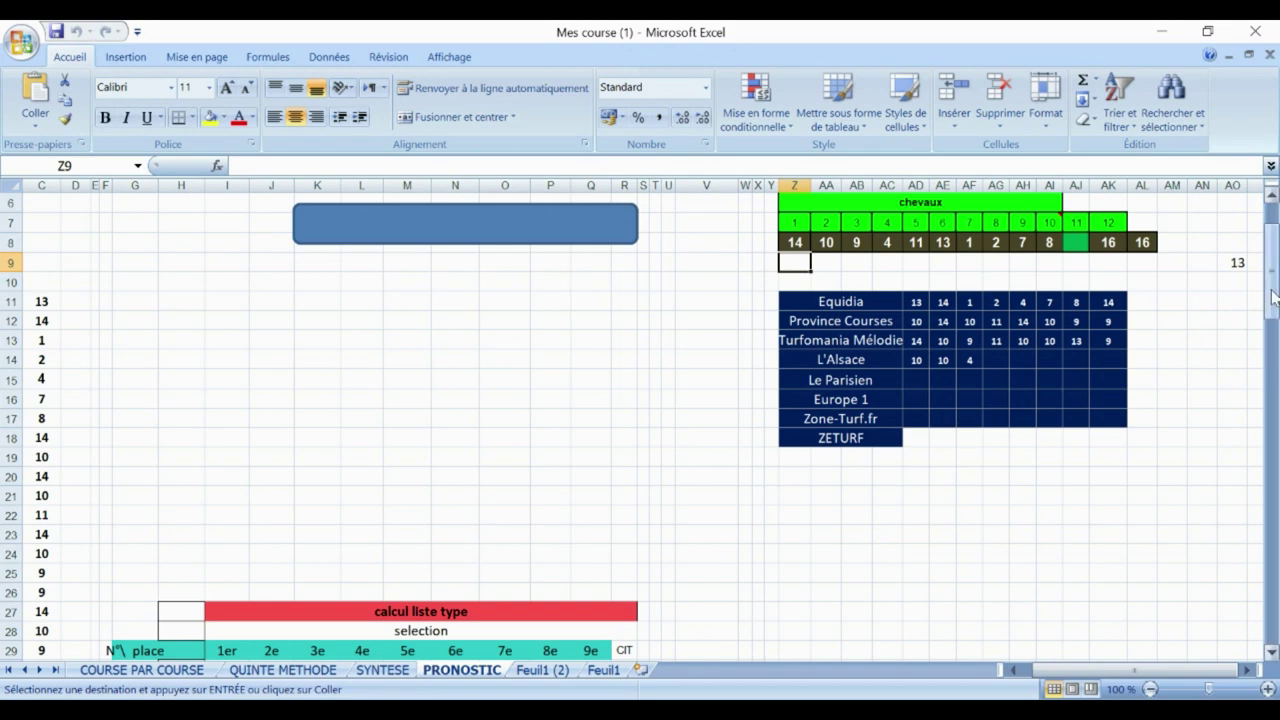
- Enter 7 in cell S8 and load the forecasts for COURSE 7
{"action": "left_click_drag", "start_coordinate": [1272, 296], "coordinate": [1270, 242]}
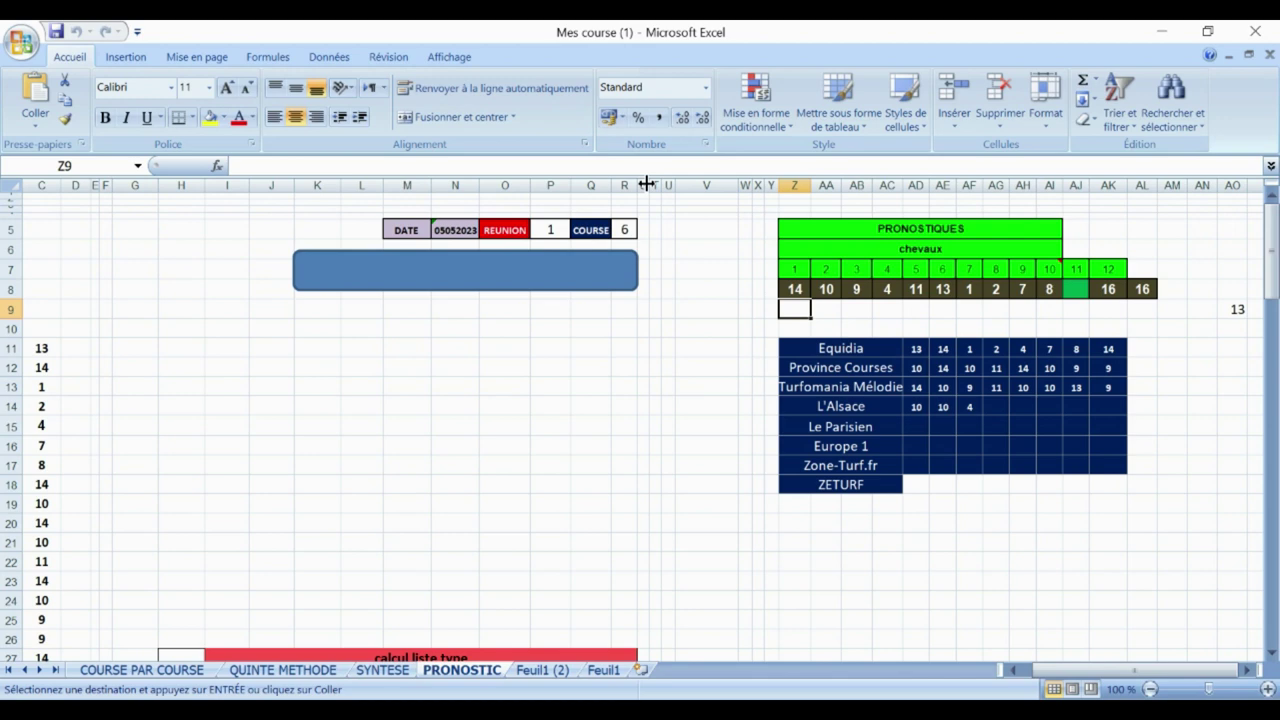
{"action": "left_click_drag", "start_coordinate": [646, 183], "coordinate": [643, 183]}
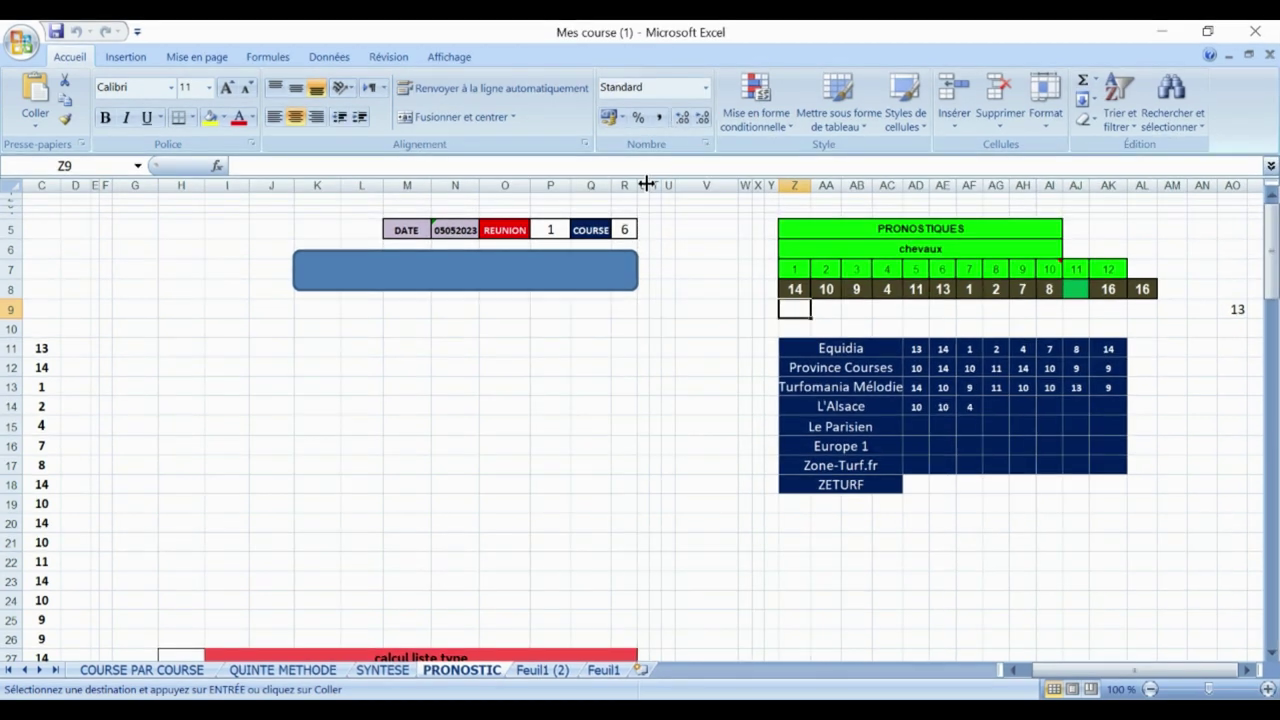
{"action": "left_click", "coordinate": [644, 287]}
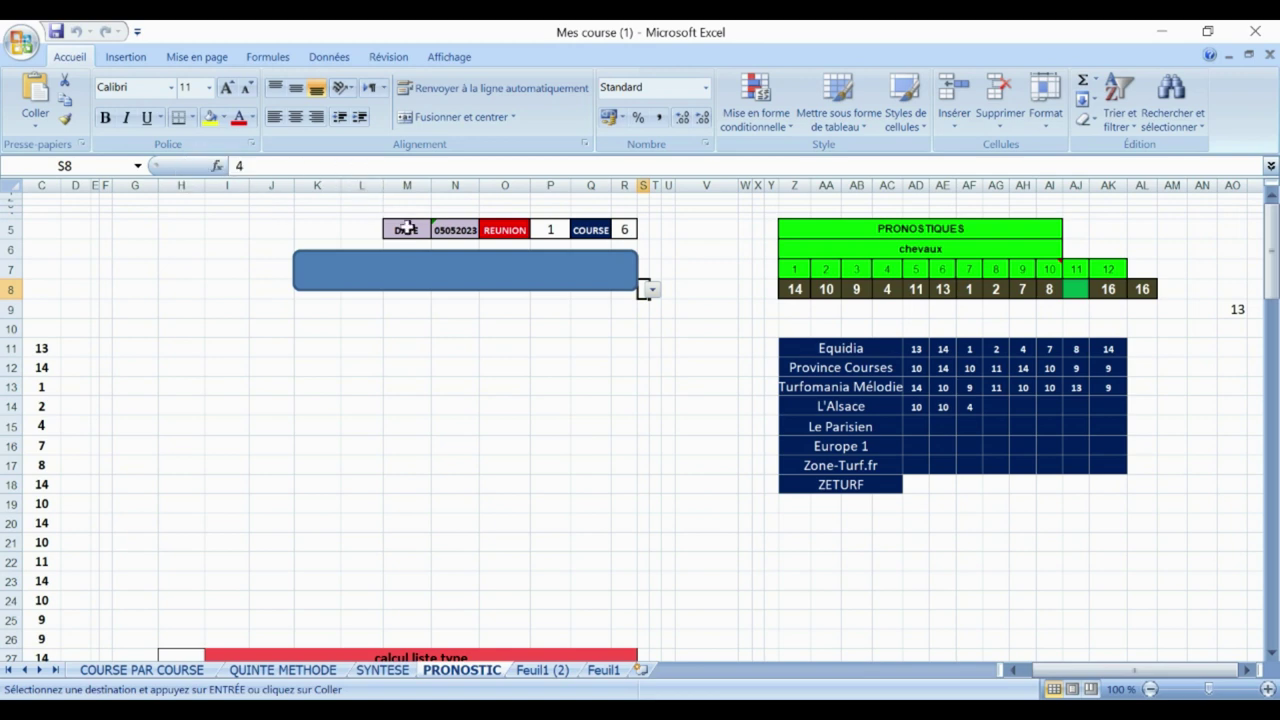
{"action": "type", "text": "7"}
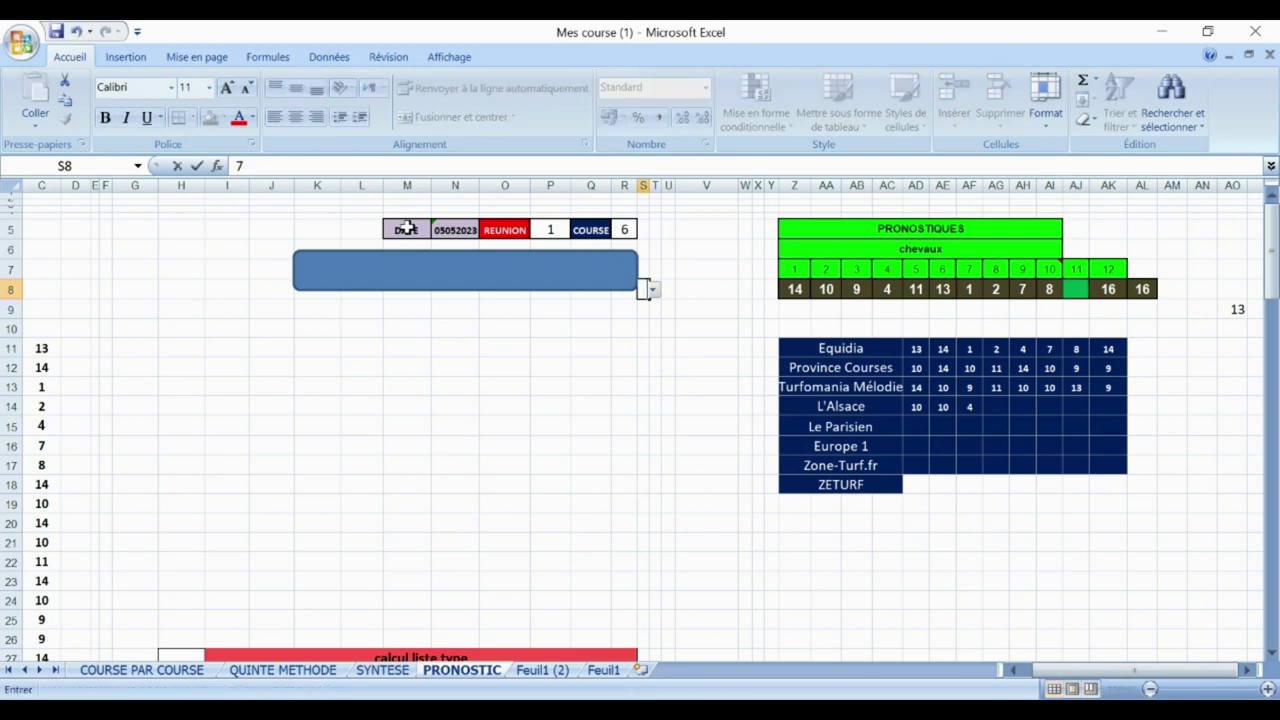
{"action": "left_click", "coordinate": [604, 400]}
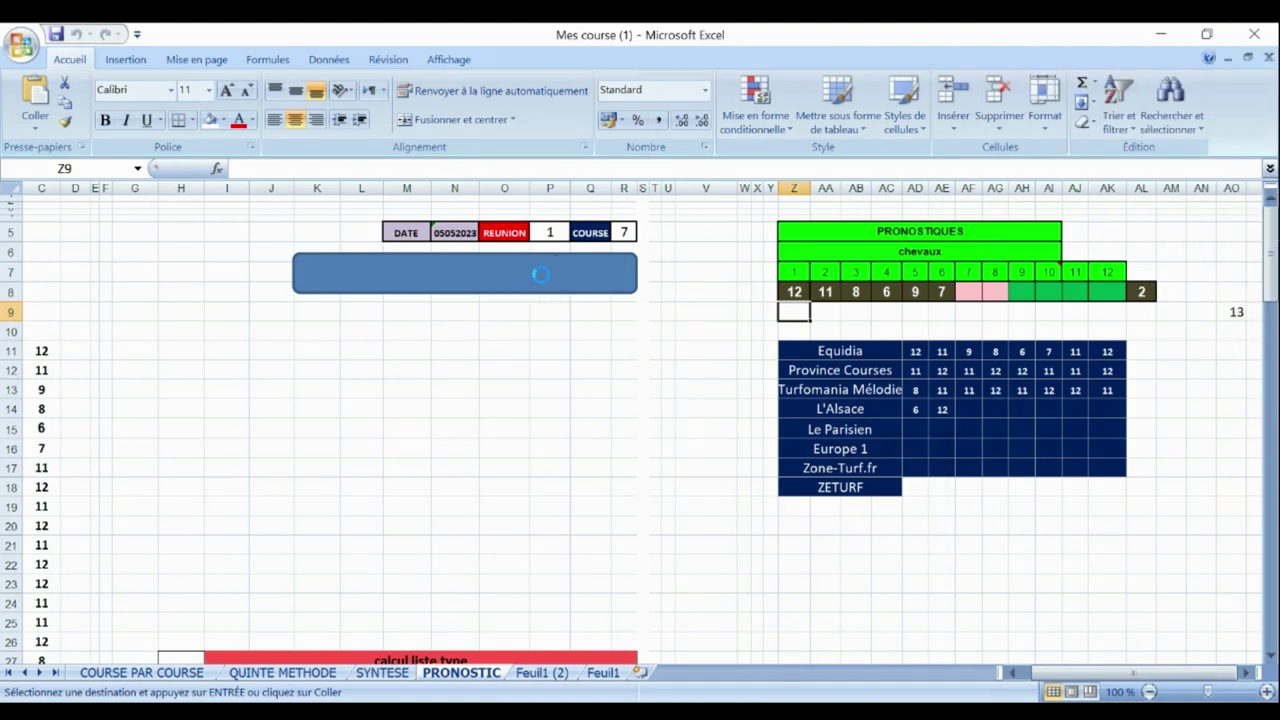
- Return COURSE in cell R5 to 3 and reload the forecasts for that race
{"action": "scroll", "coordinate": [540, 274], "scroll_direction": "down", "scroll_amount": 4}
{"action": "scroll", "coordinate": [543, 274], "scroll_direction": "up", "scroll_amount": 3}
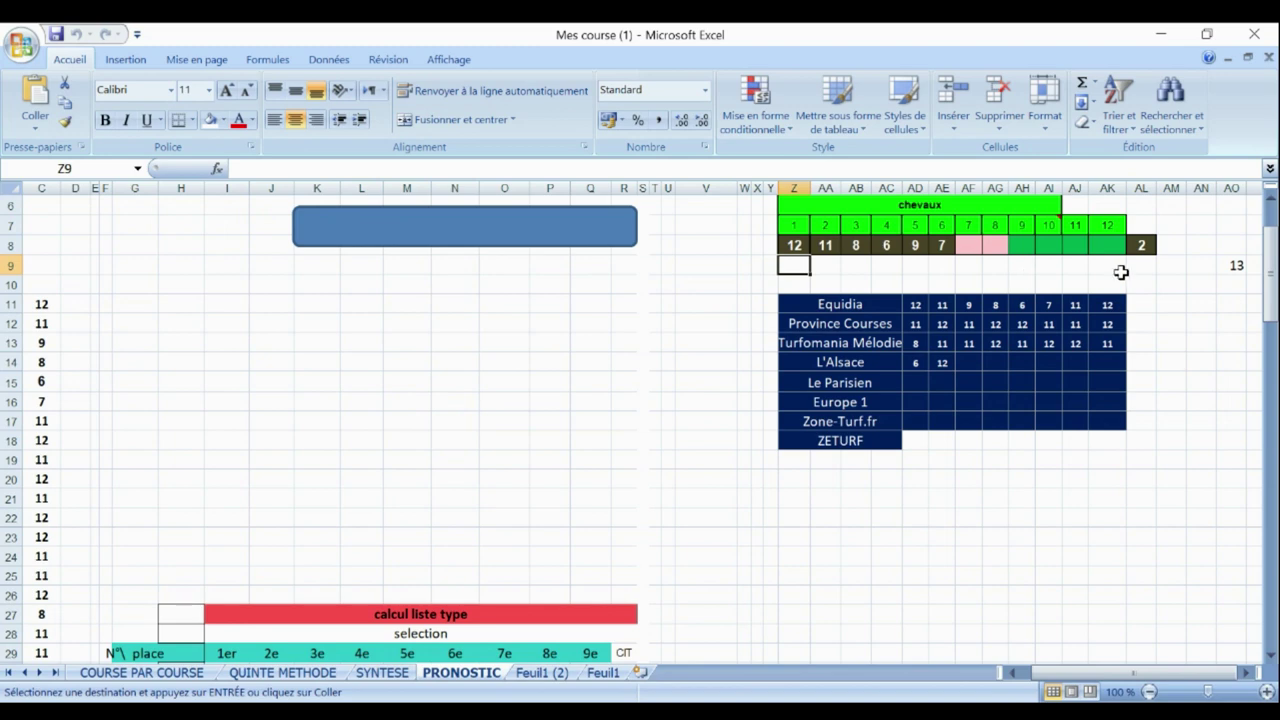
{"action": "left_click_drag", "start_coordinate": [1268, 290], "coordinate": [1268, 262]}
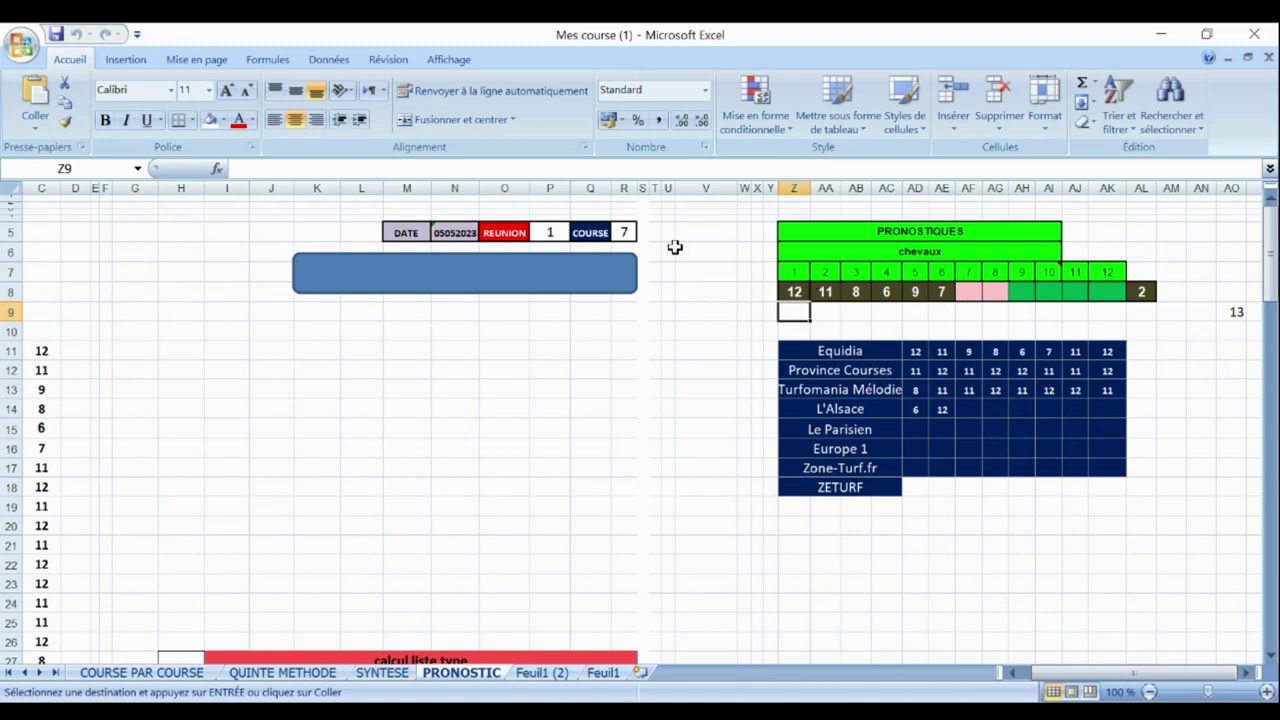
{"action": "left_click", "coordinate": [623, 228]}
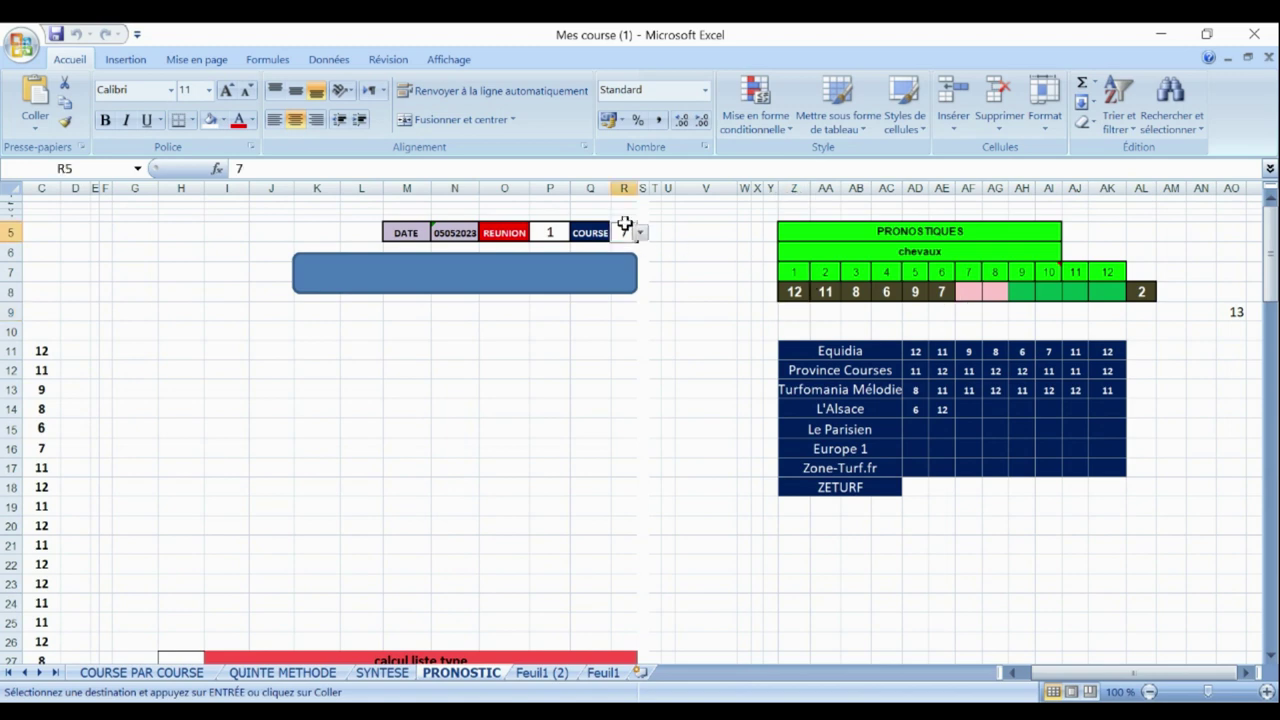
{"action": "left_click", "coordinate": [641, 232]}
{"action": "scroll", "coordinate": [641, 297], "scroll_direction": "up", "scroll_amount": 2}
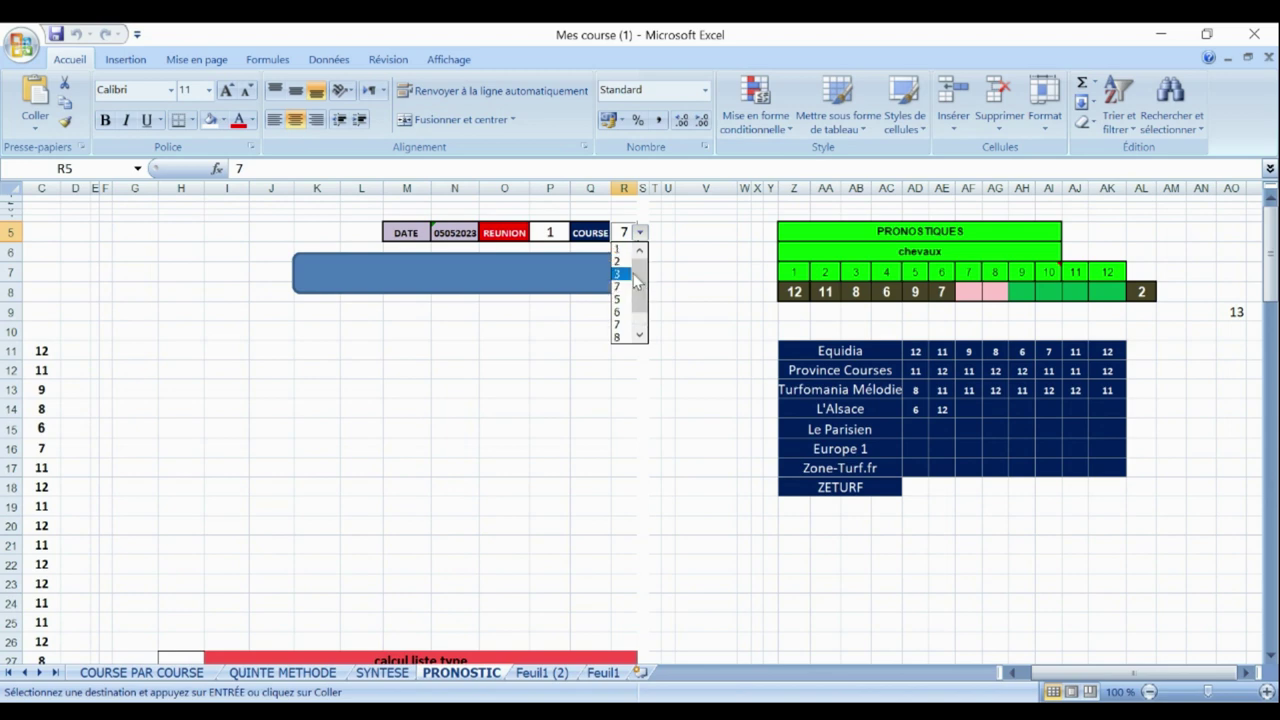
{"action": "left_click", "coordinate": [618, 273]}
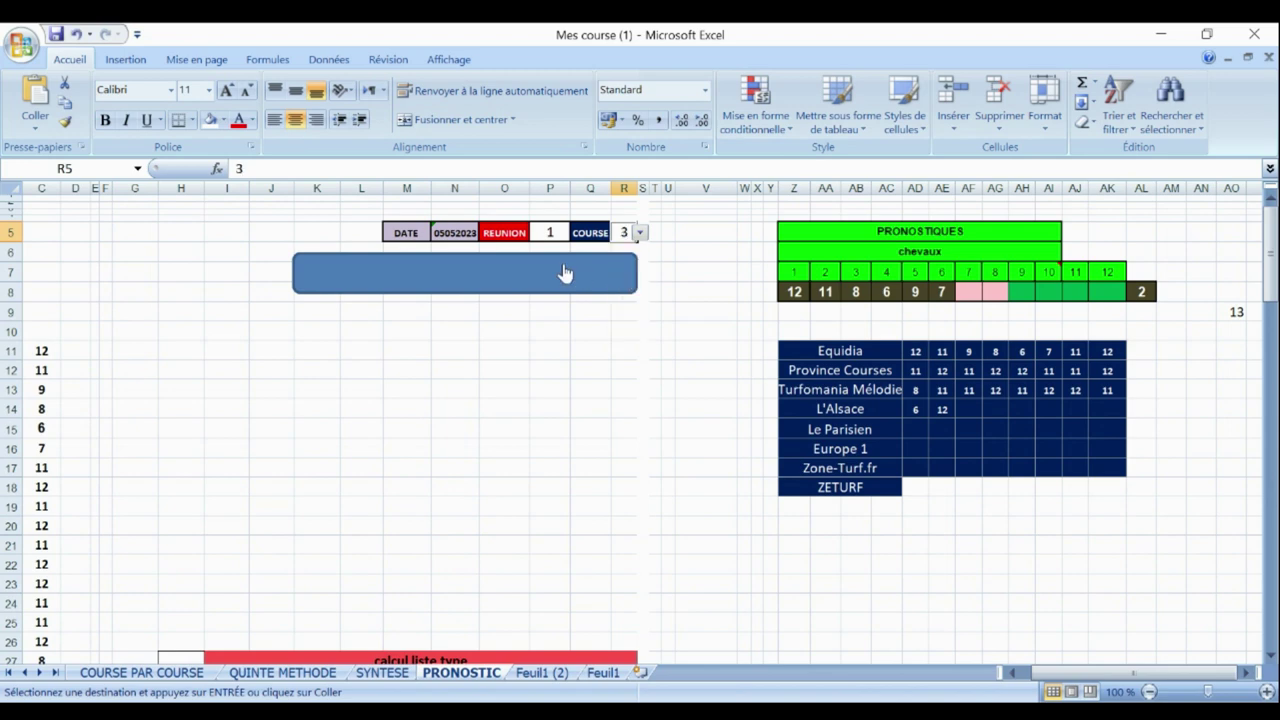
{"action": "left_click", "coordinate": [563, 273]}
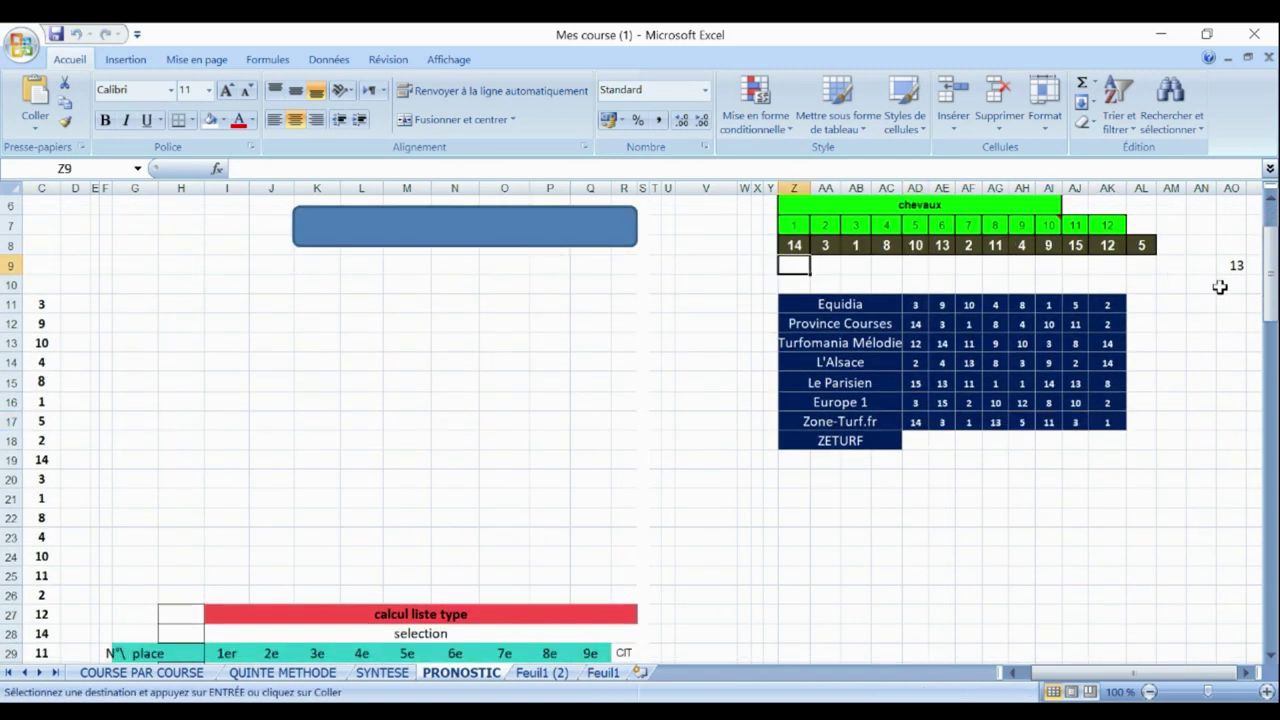
- Fill the ranked horse numbers beside the points table, cells Z52:Z64, with standard yellow
{"action": "left_click_drag", "start_coordinate": [1266, 290], "coordinate": [1262, 263]}
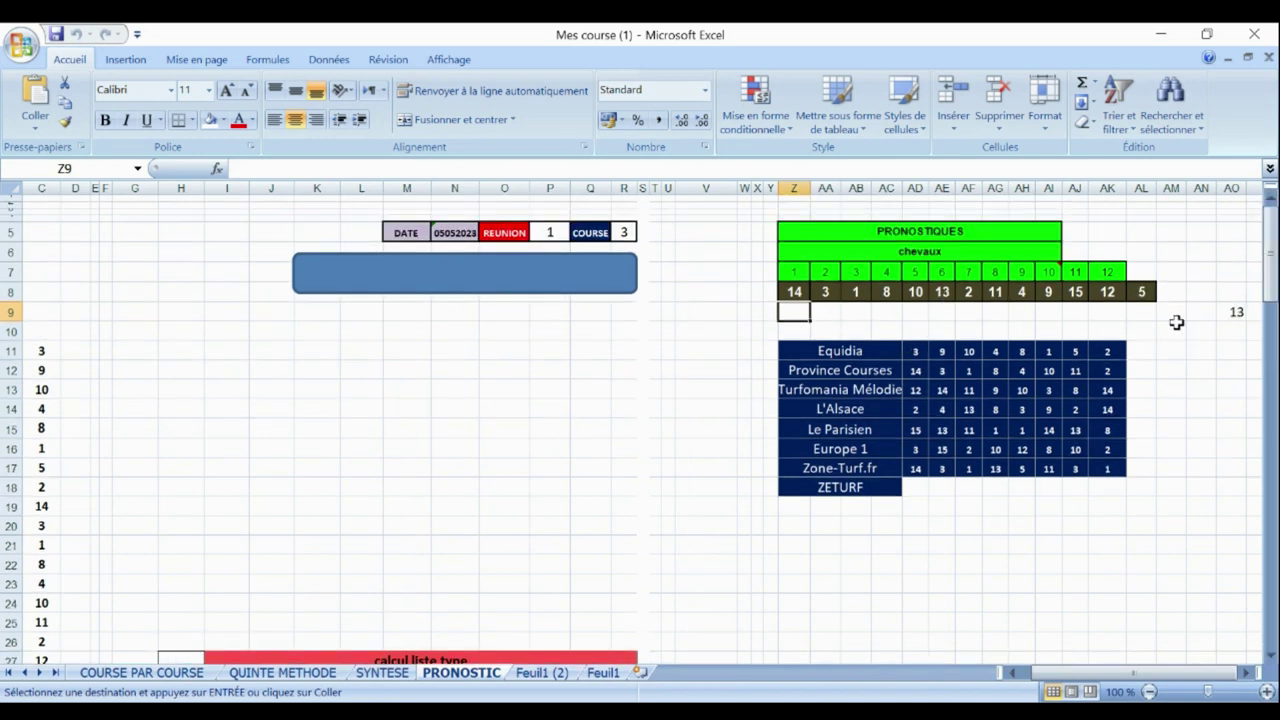
{"action": "left_click_drag", "start_coordinate": [1271, 266], "coordinate": [1271, 446]}
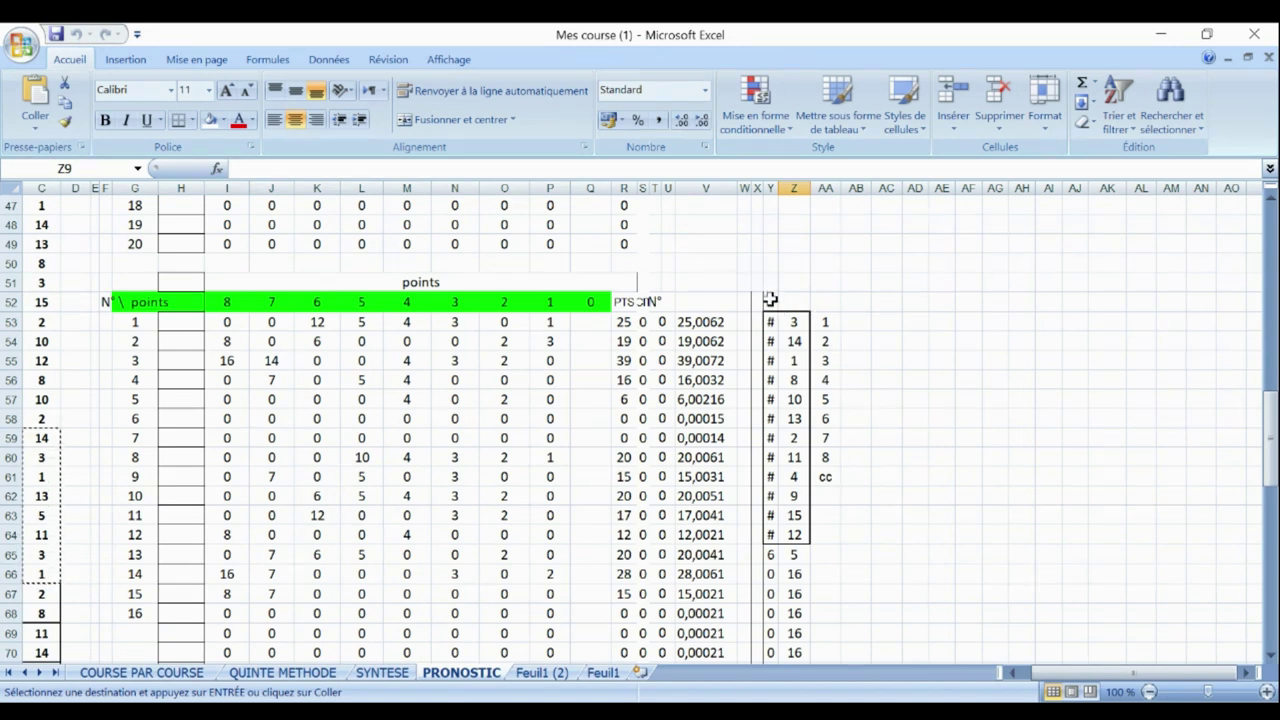
{"action": "left_click_drag", "start_coordinate": [785, 301], "coordinate": [794, 533]}
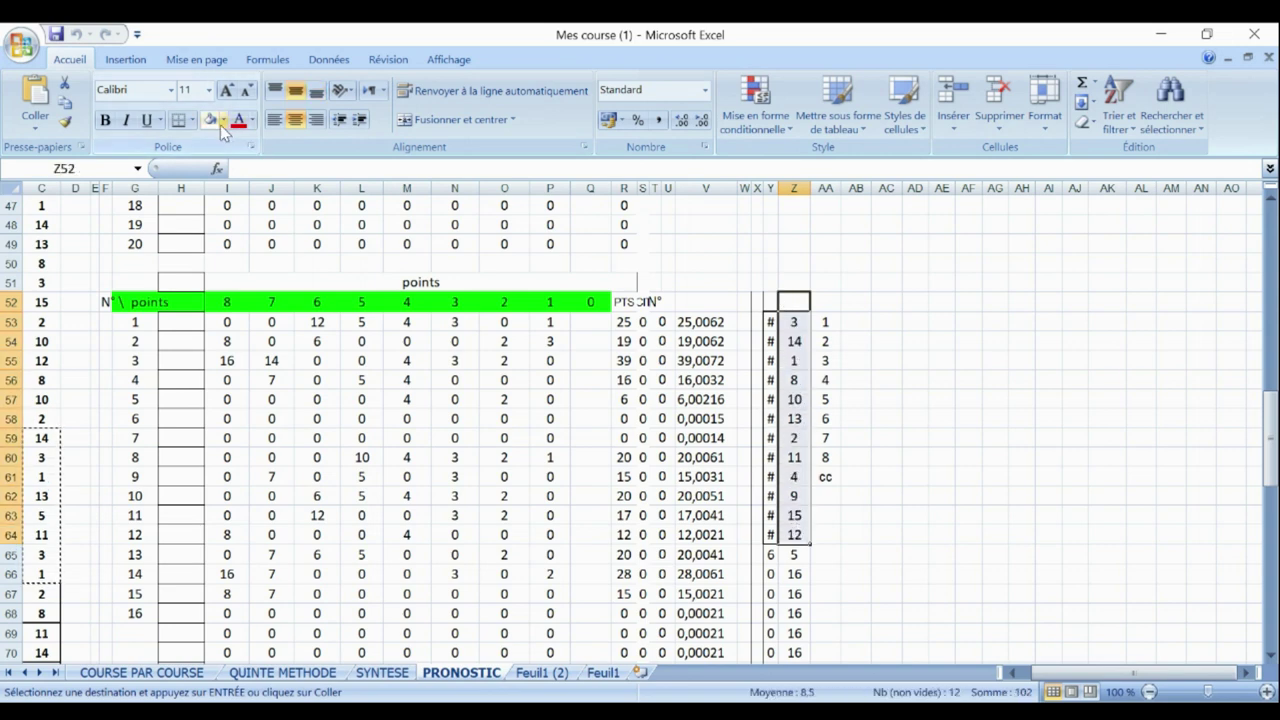
{"action": "left_click", "coordinate": [221, 123]}
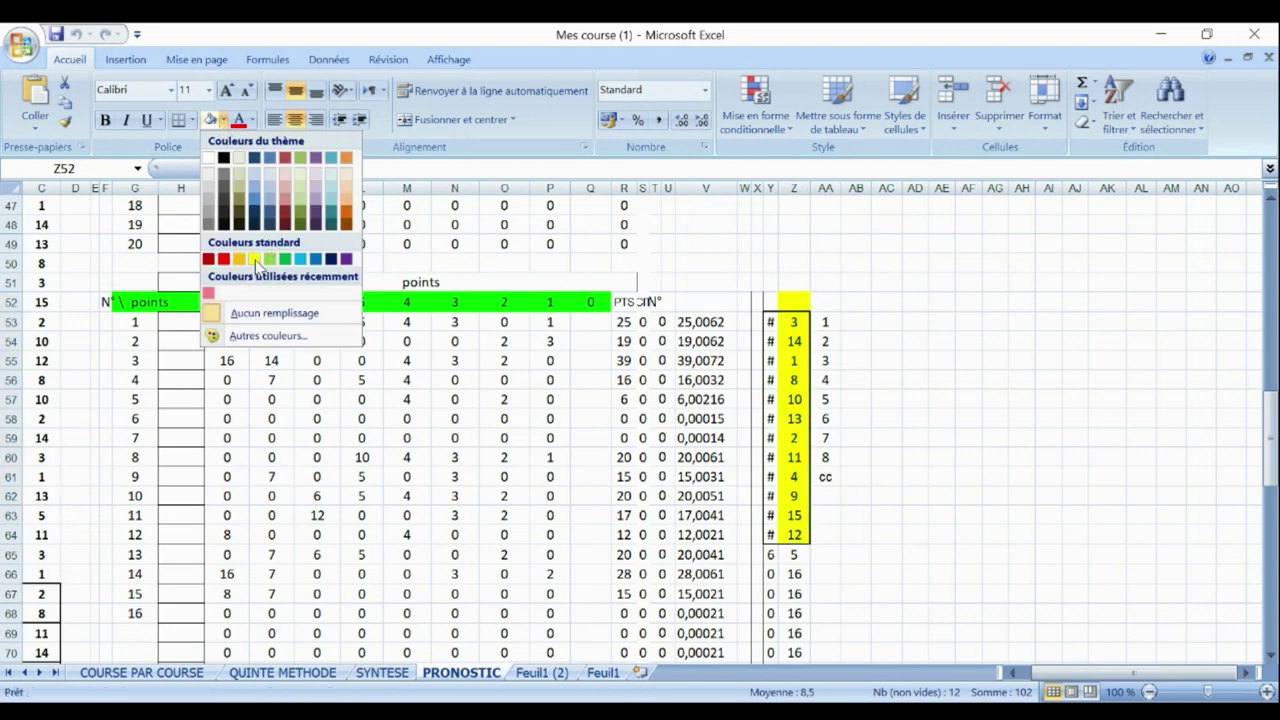
{"action": "left_click", "coordinate": [255, 261]}
{"action": "left_click", "coordinate": [940, 282]}
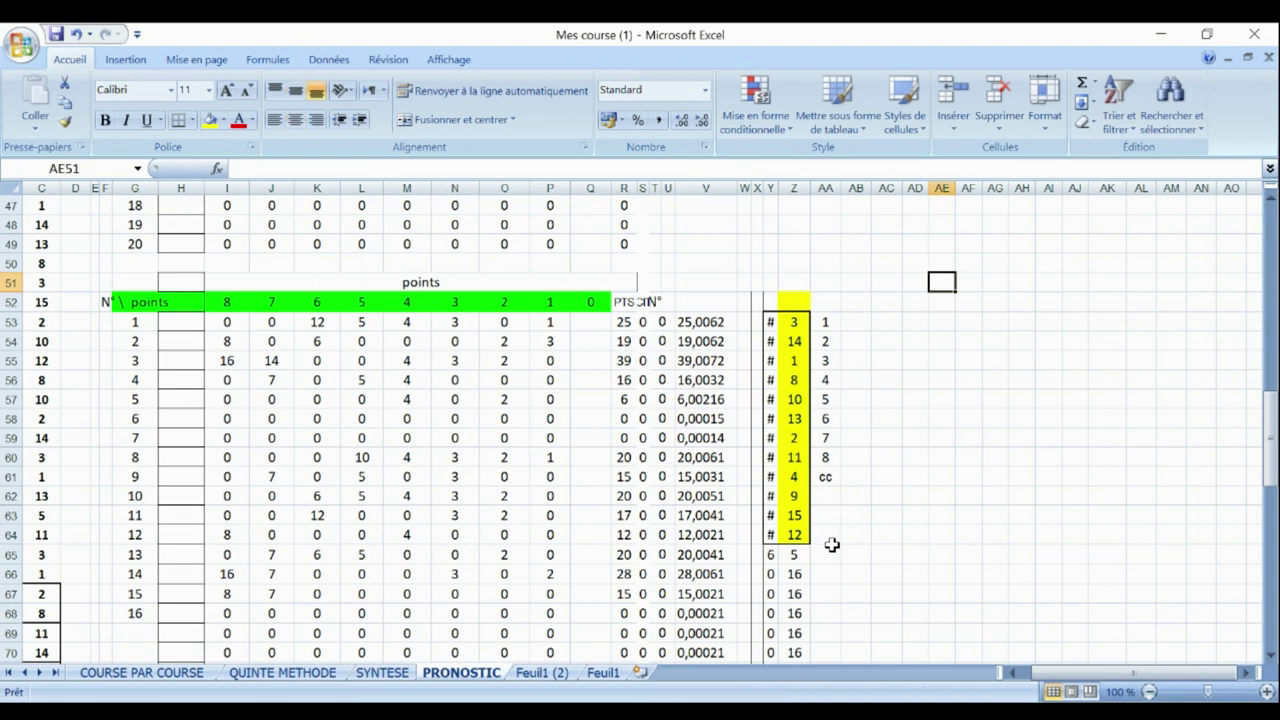
- Switch to the Classeur1 workbook and examine the ranking under La Synthèse de la presse
{"action": "left_click_drag", "start_coordinate": [1273, 472], "coordinate": [1273, 462]}
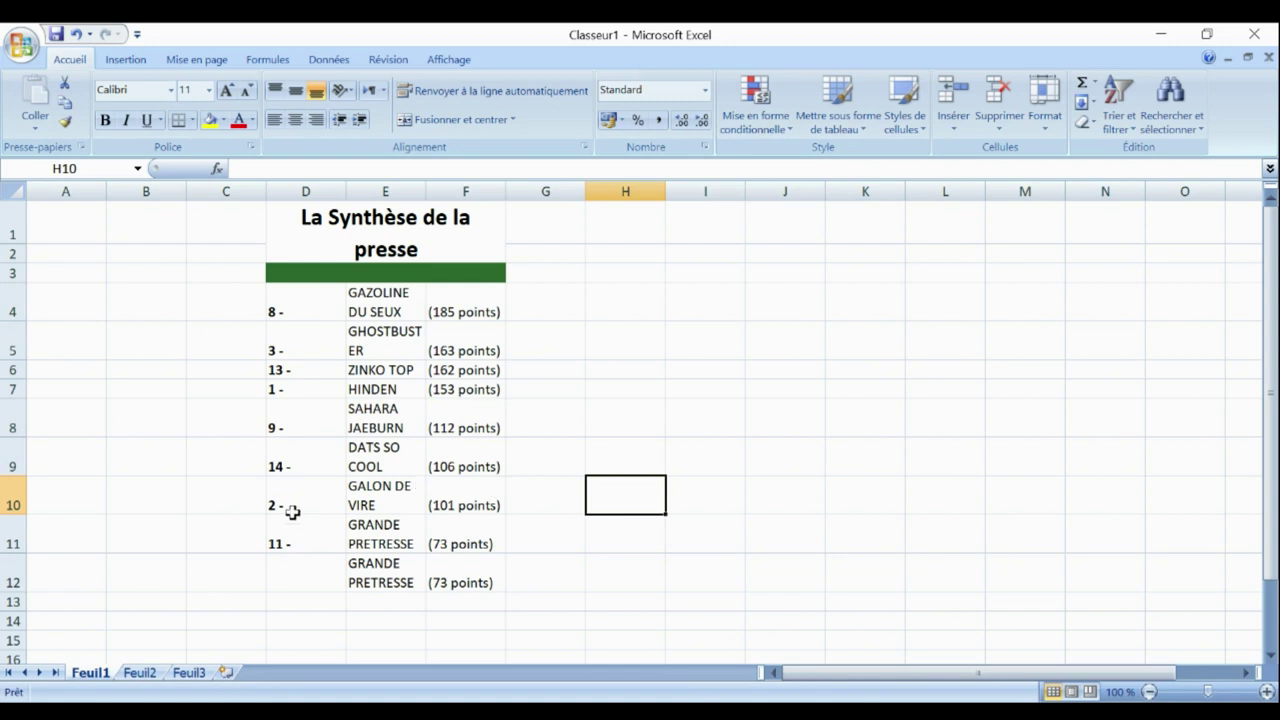
{"action": "left_click", "coordinate": [640, 579]}
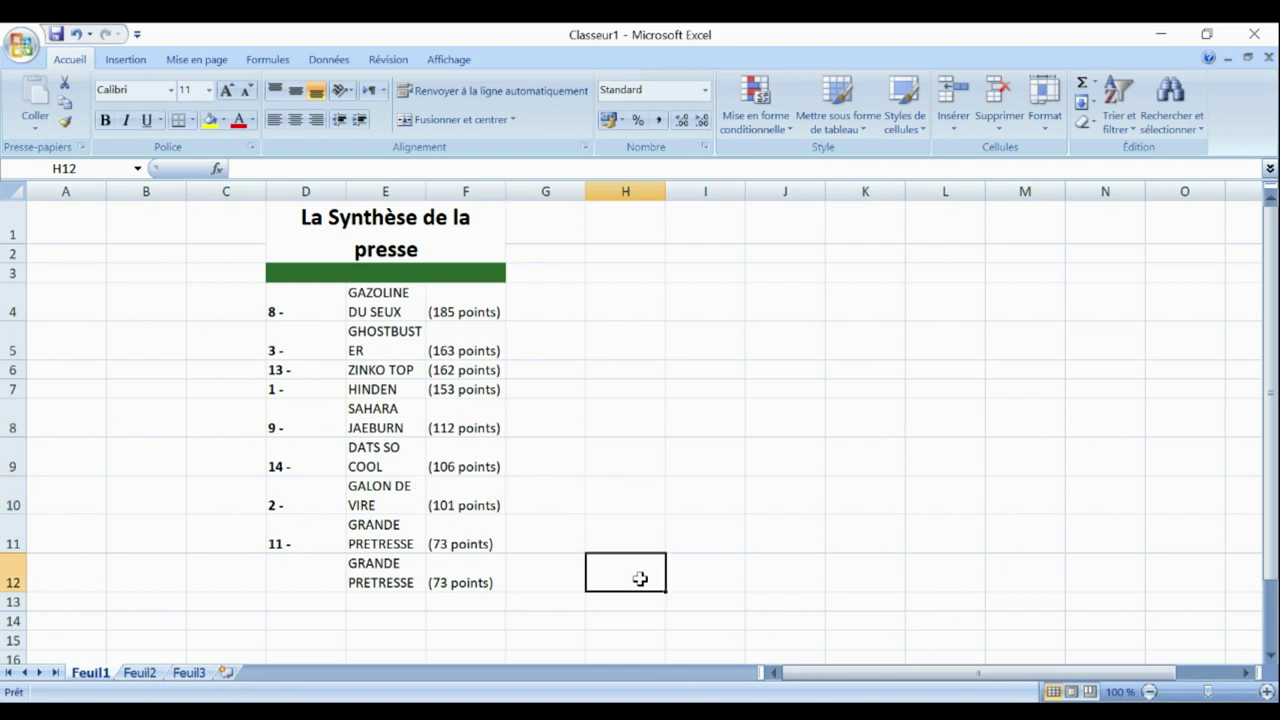